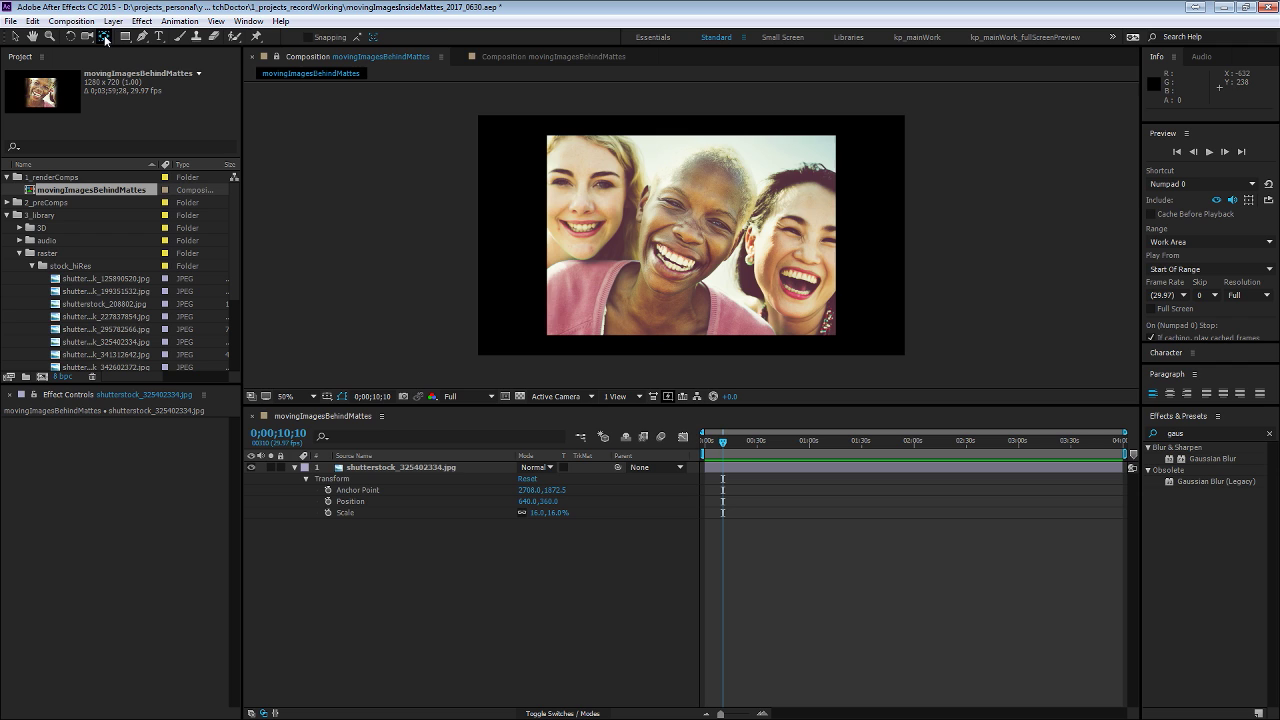
Reveal the Rotation property of the photo layer shutterstock_325402334.jpg alongside its Anchor Point, Position and Scale
click(690, 245)
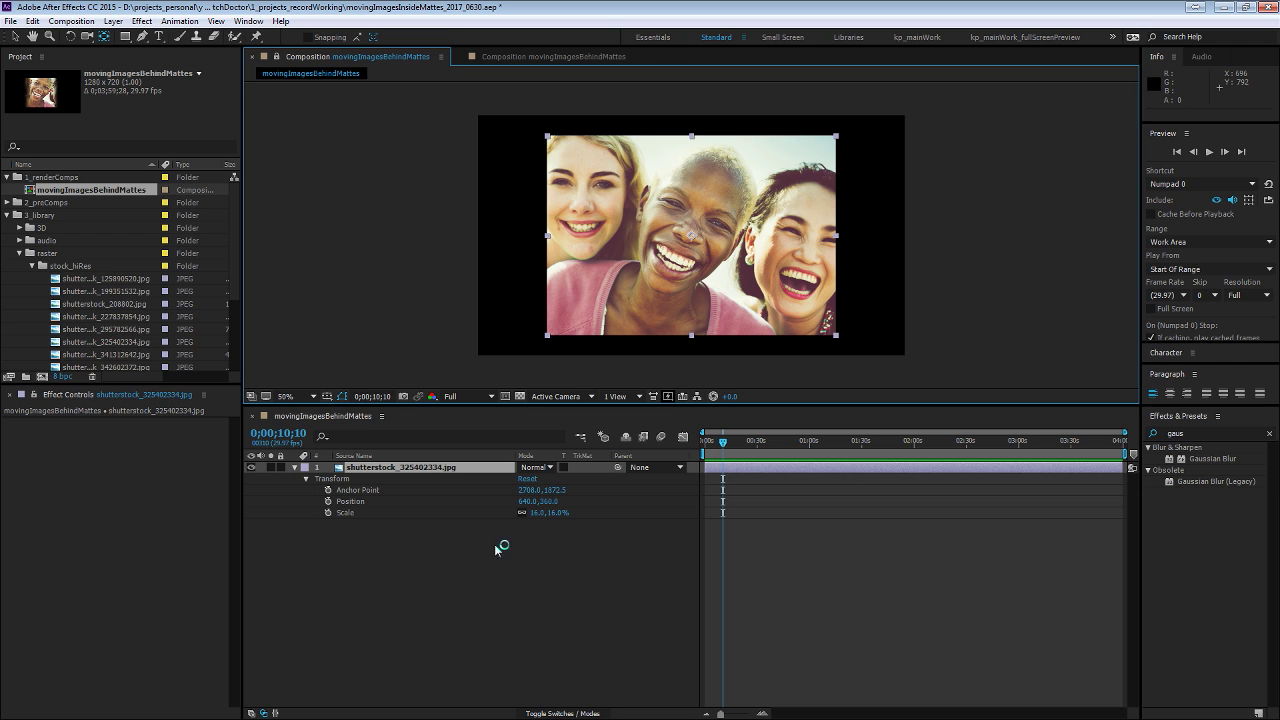
key(w)
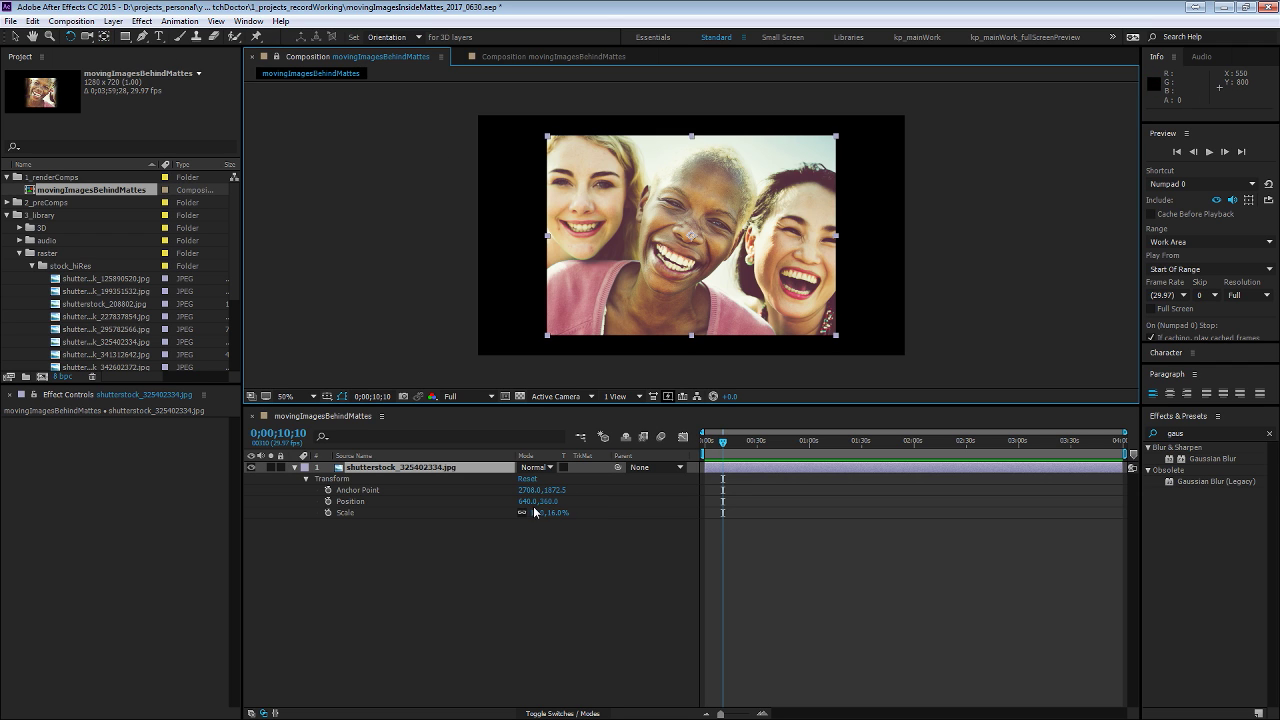
key(shift+r)
mouse_move(542, 524)
mouse_down()
mouse_move(526, 524)
mouse_move(544, 525)
mouse_up()
click(575, 568)
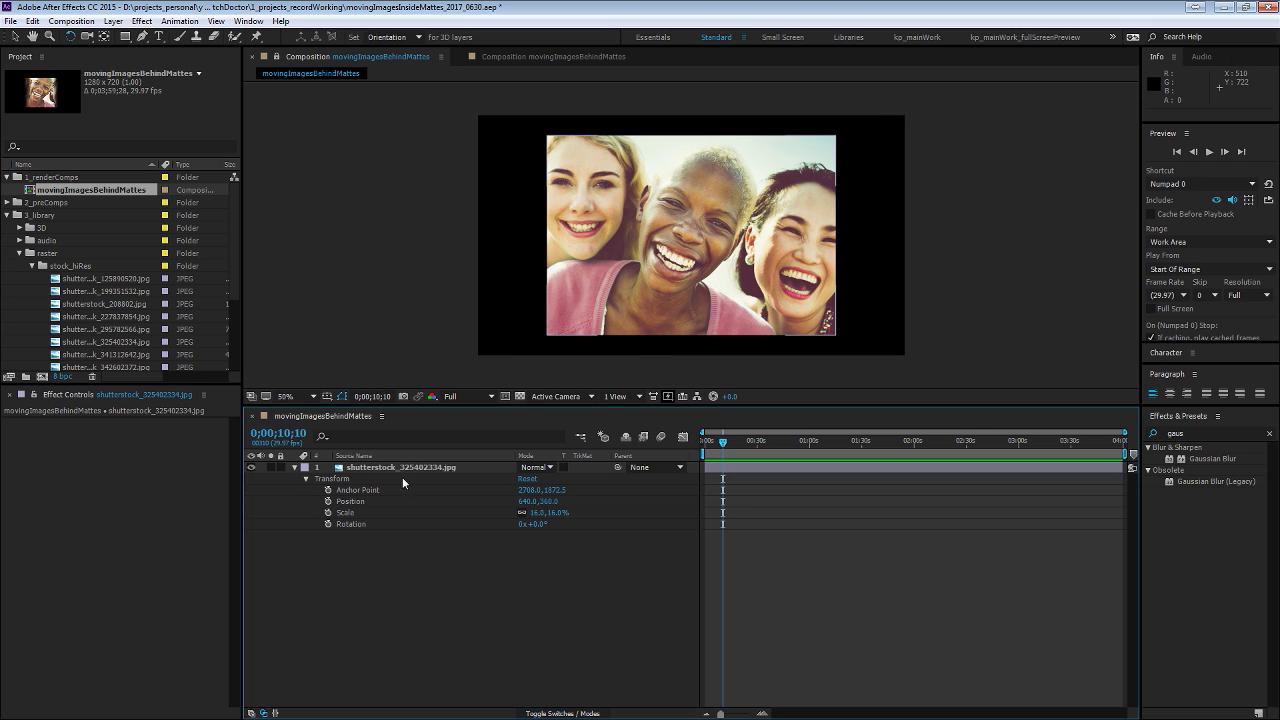
Try moving the photo's anchor point onto the blonde woman's forehead and rotating the layer about it, and undo these changes
click(420, 470)
key(y)
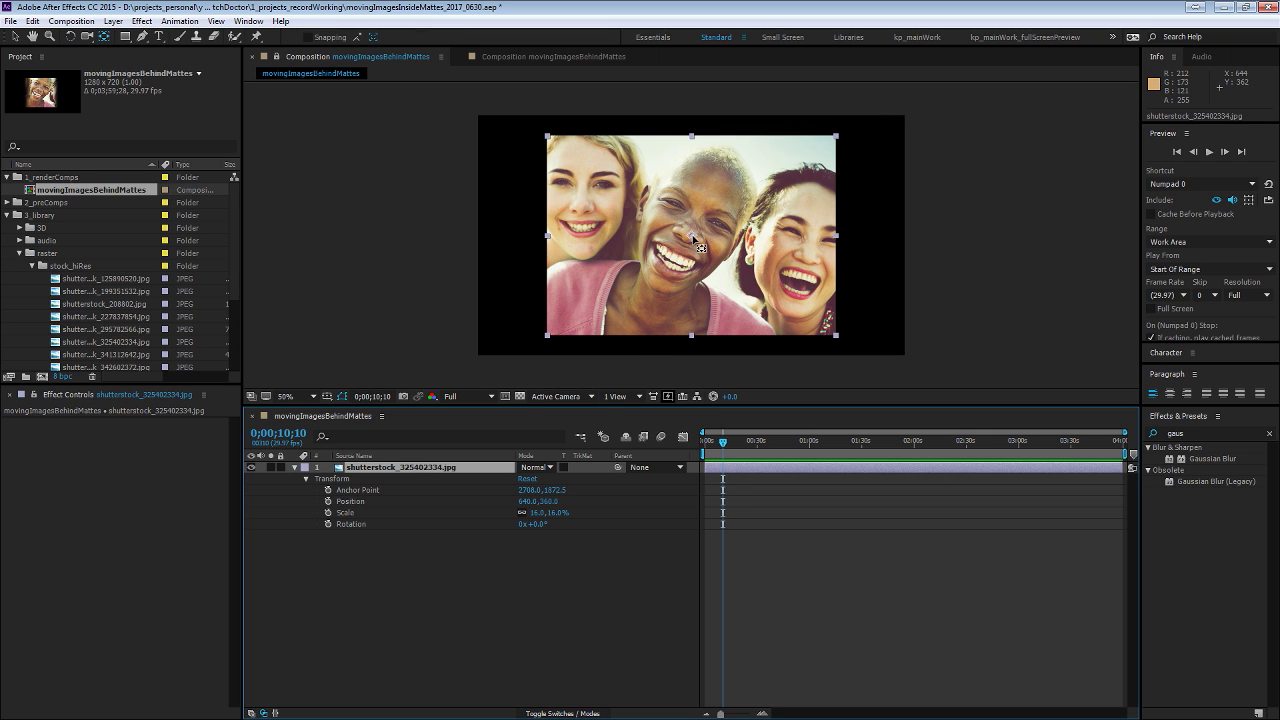
drag(691, 235, 585, 162)
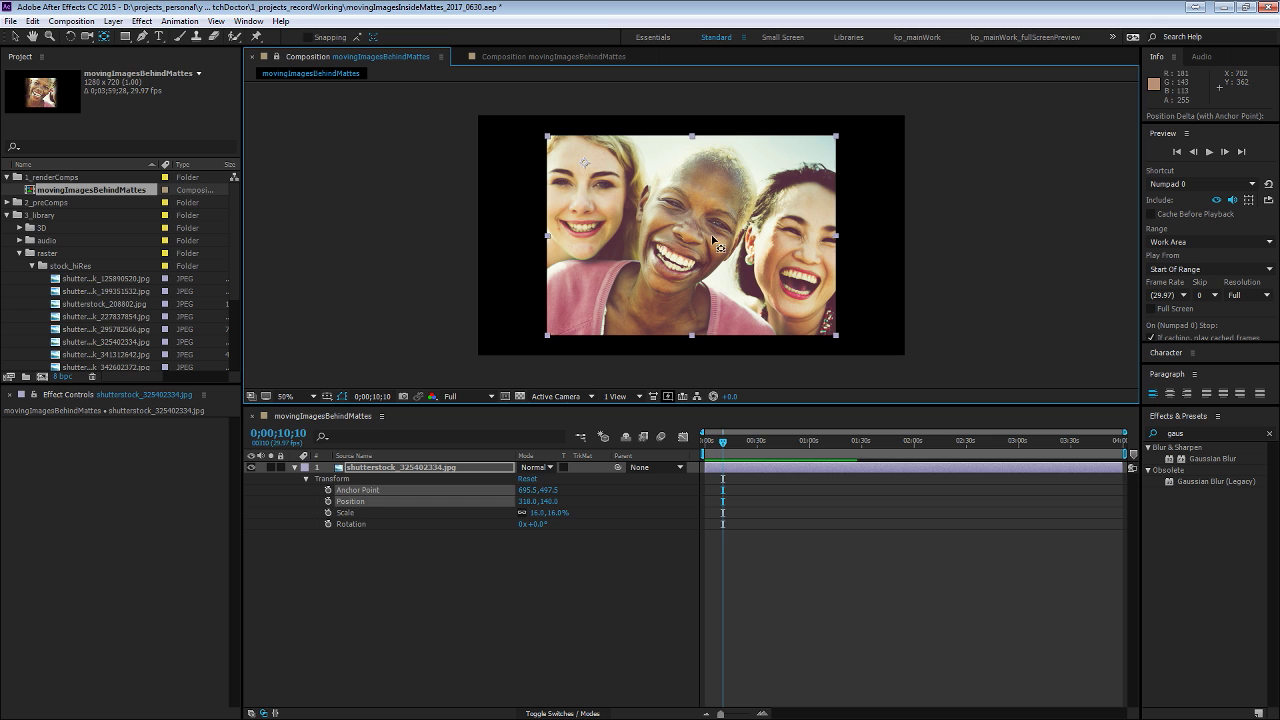
key(w)
drag(760, 265, 726, 322)
key(ctrl+z)
key(ctrl+z)
key(ctrl+z)
key(ctrl+z)
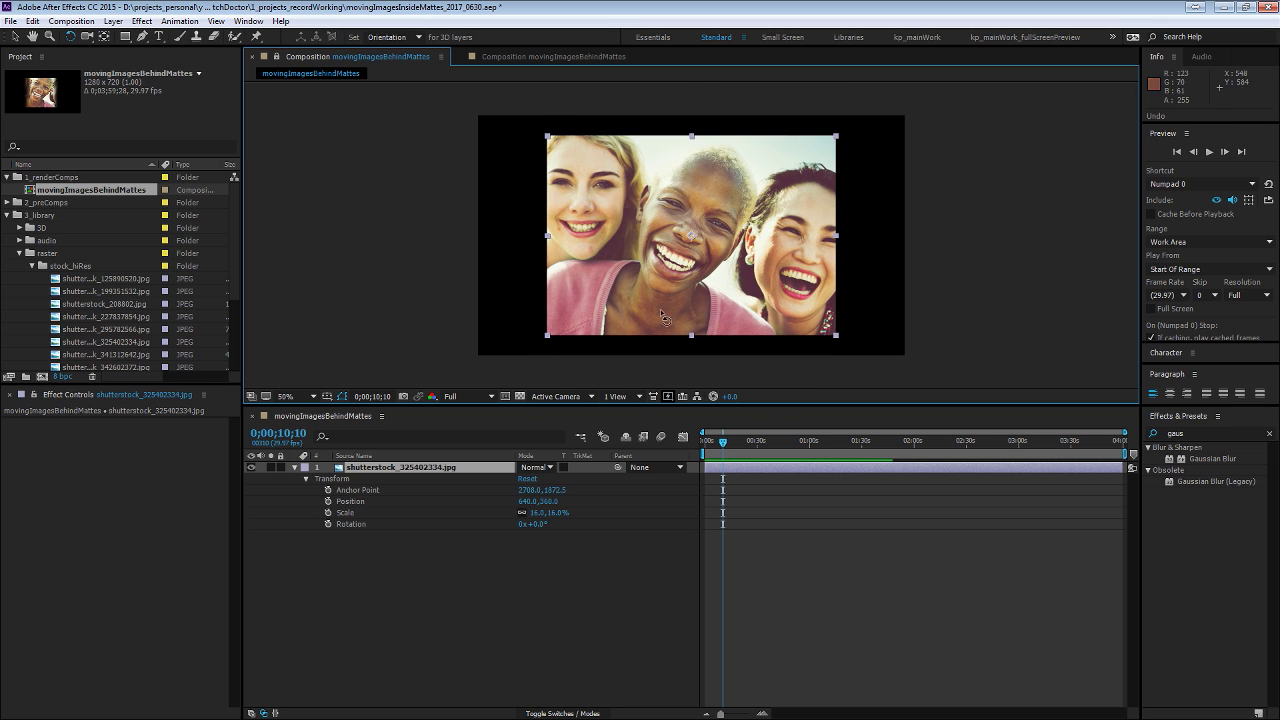
Draw a rectangular mask on the photo layer slightly inside the picture's edges
click(512, 585)
click(410, 468)
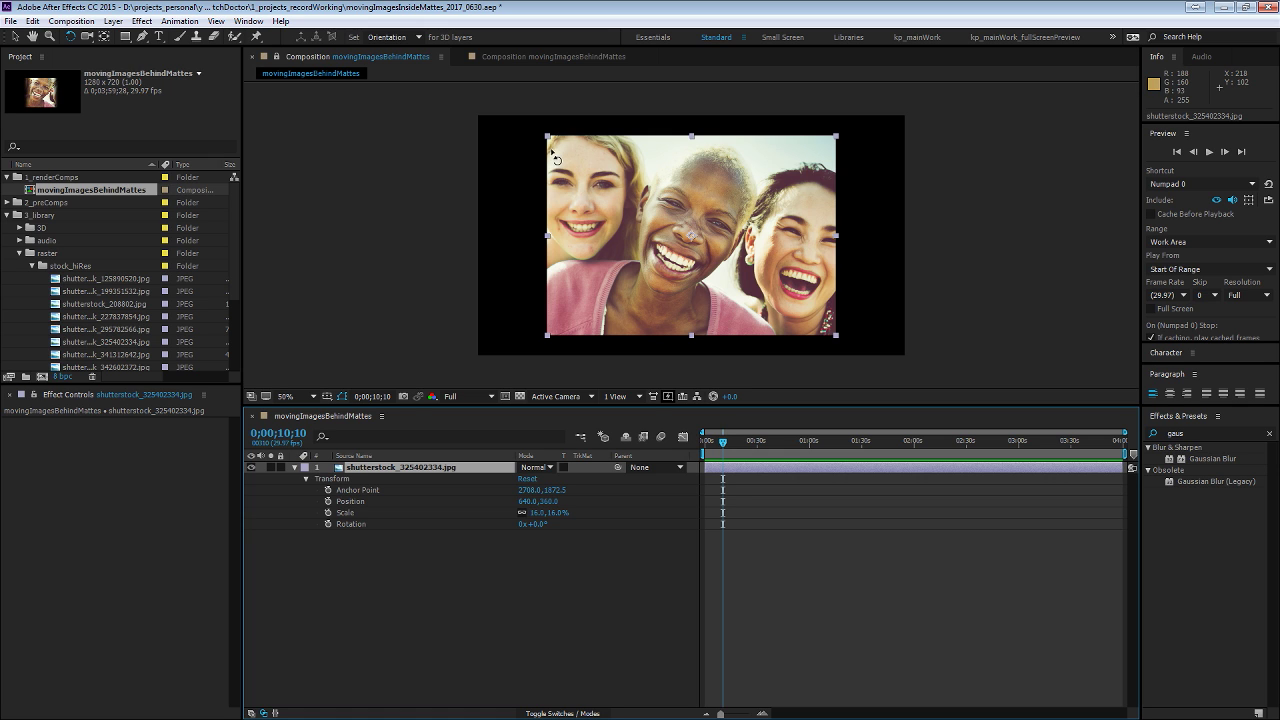
key(q)
drag(556, 144, 822, 320)
key(v)
click(699, 276)
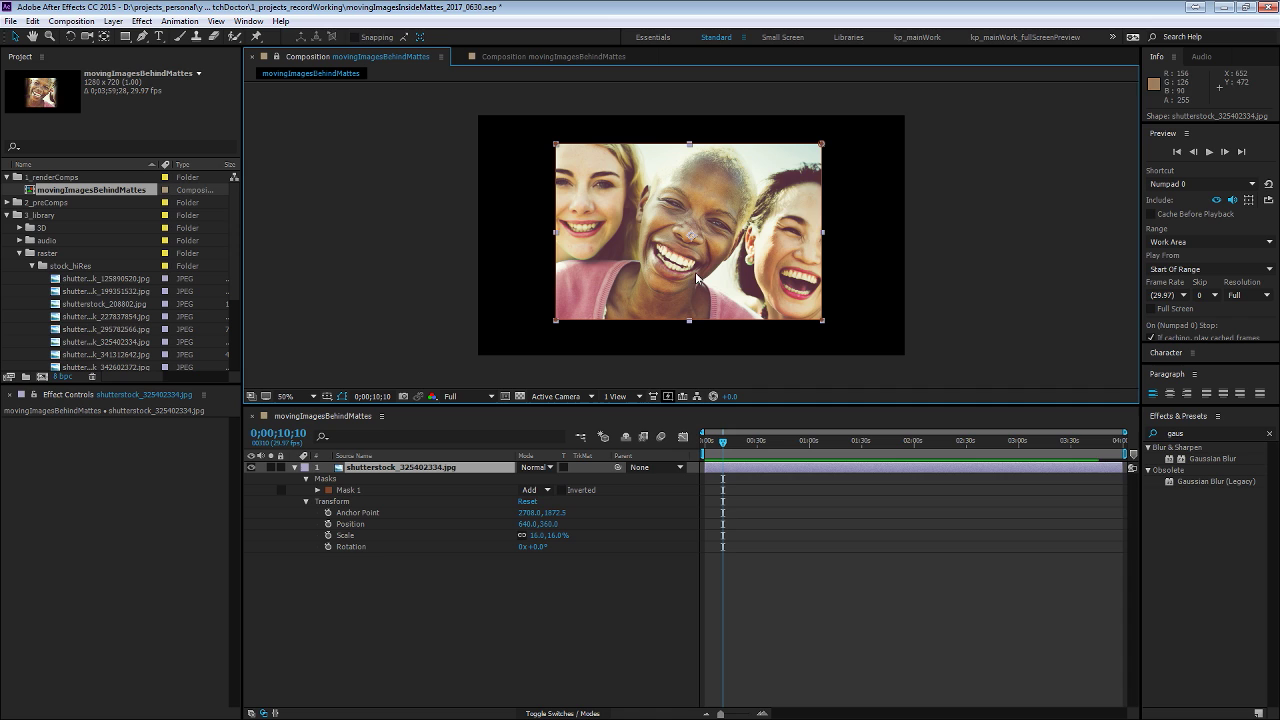
Shift the photo behind its mask with the Pan Behind tool and move its anchor point to about 2070.5, 2310
key(y)
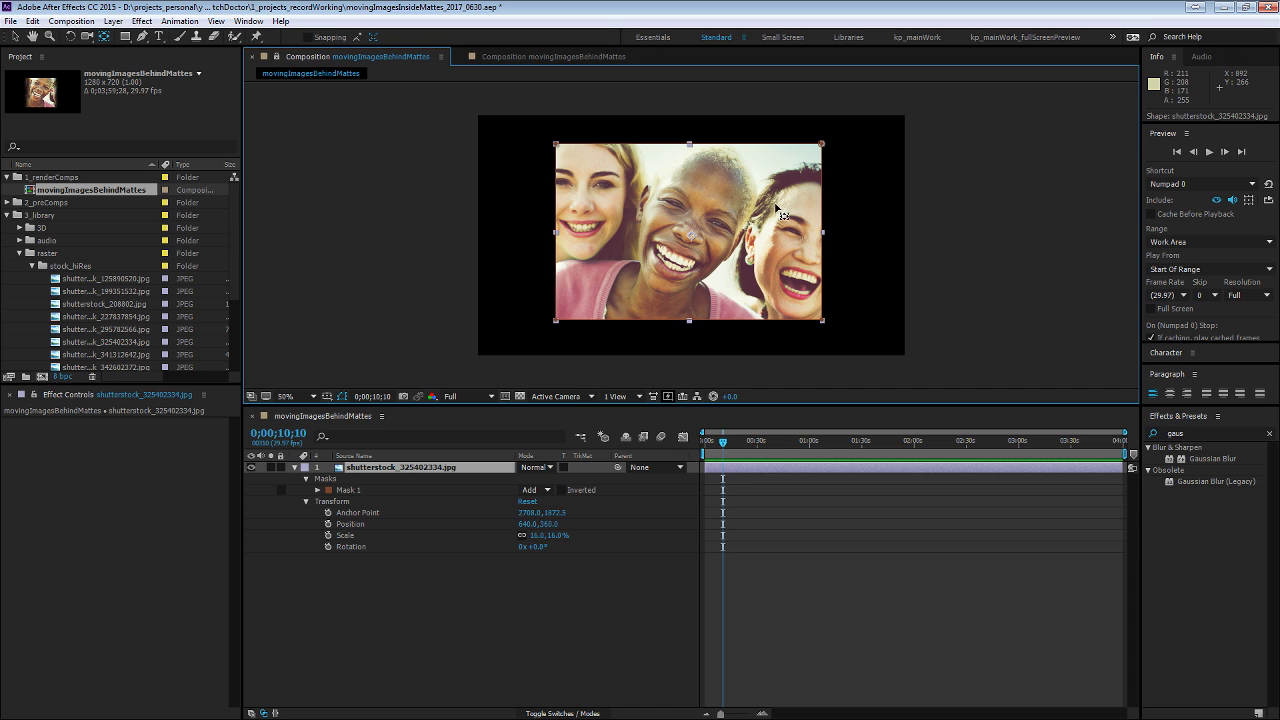
drag(775, 217, 647, 183)
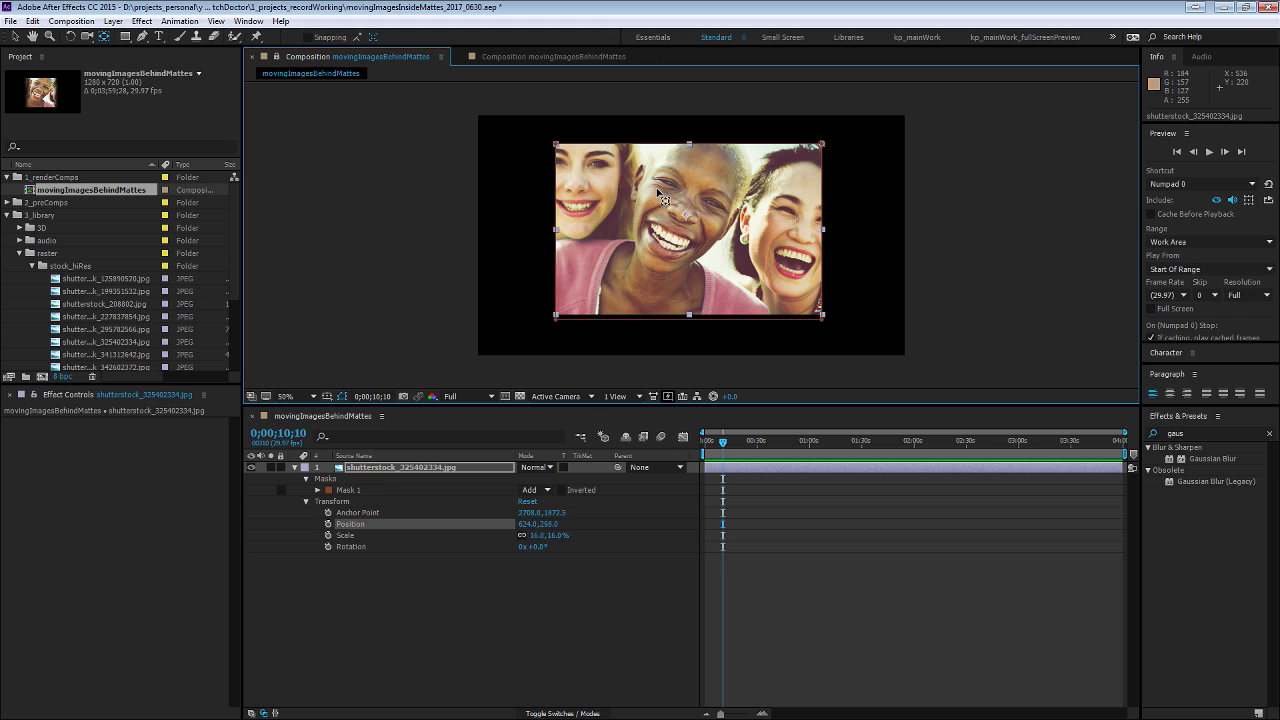
drag(690, 220, 652, 234)
mouse_move(765, 185)
mouse_down()
mouse_move(782, 236)
mouse_move(765, 204)
mouse_move(780, 193)
mouse_move(776, 160)
mouse_move(772, 208)
mouse_move(777, 174)
mouse_up()
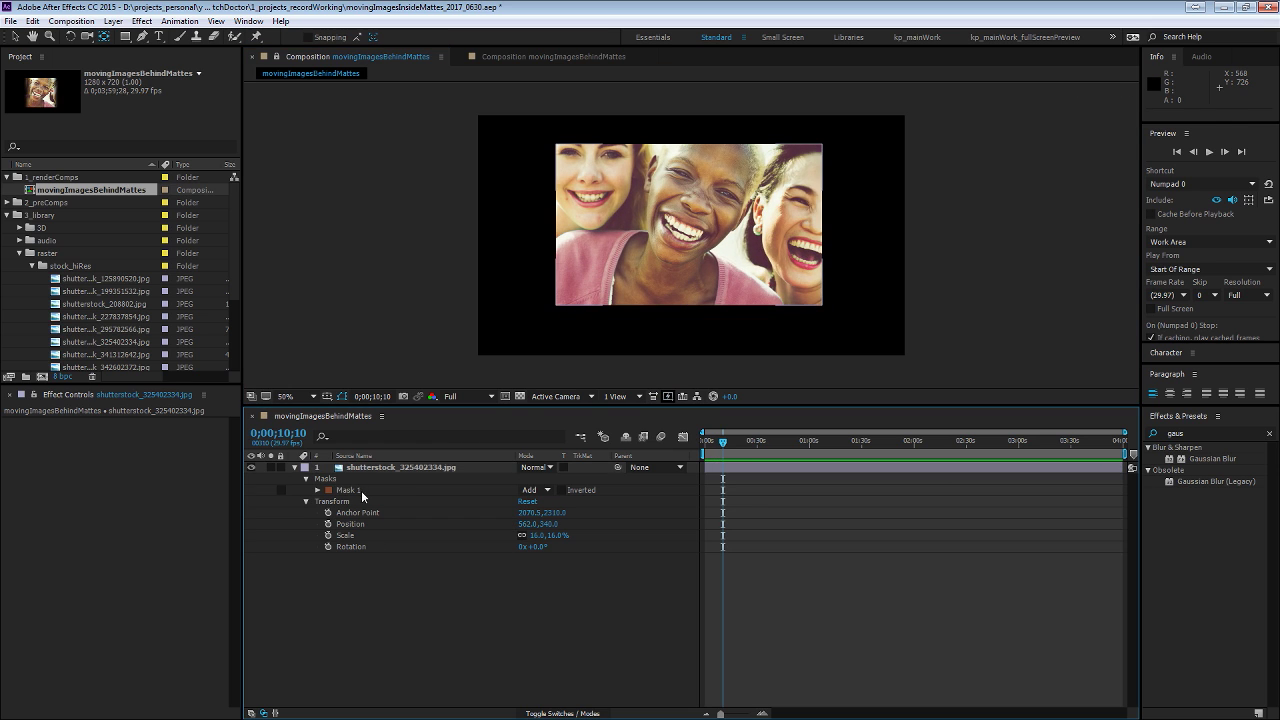
Delete Mask 1 from the photo layer
click(361, 490)
click(468, 648)
click(383, 491)
click(388, 585)
click(376, 491)
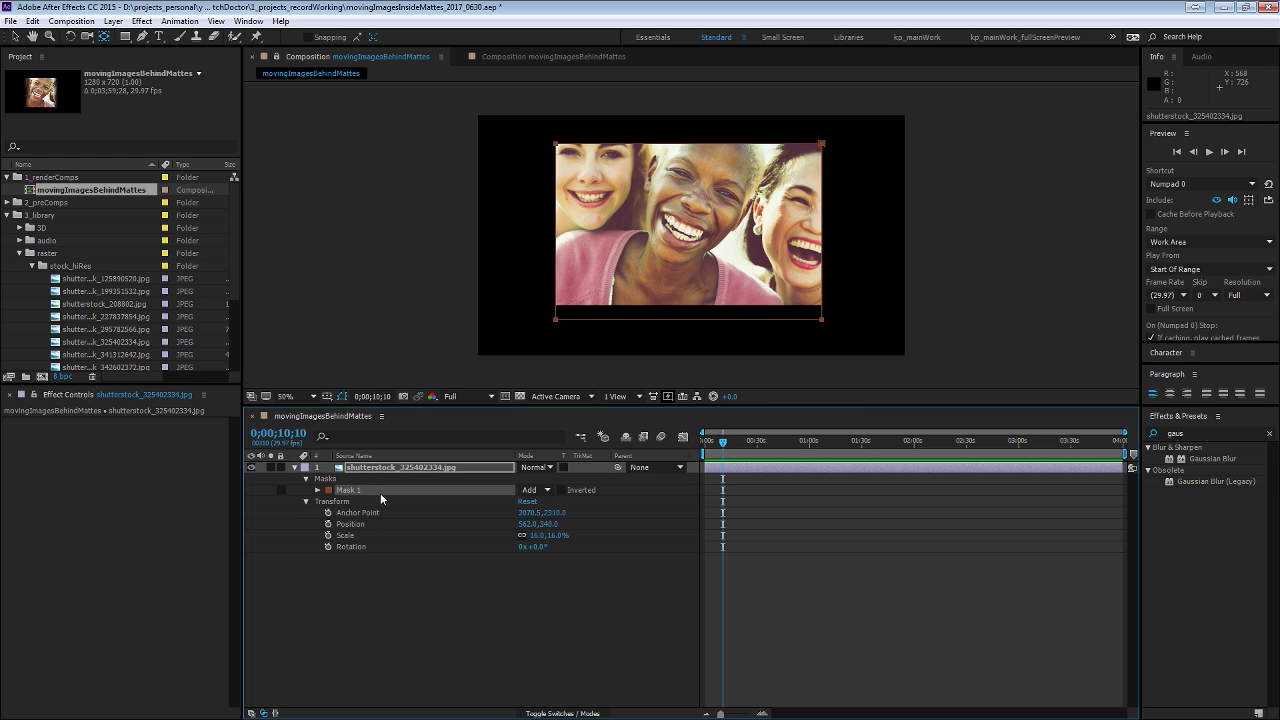
key(Delete)
Move the unmasked photo down in the composition to a position of about 546, 448
click(437, 619)
click(403, 469)
drag(627, 285, 622, 321)
click(513, 582)
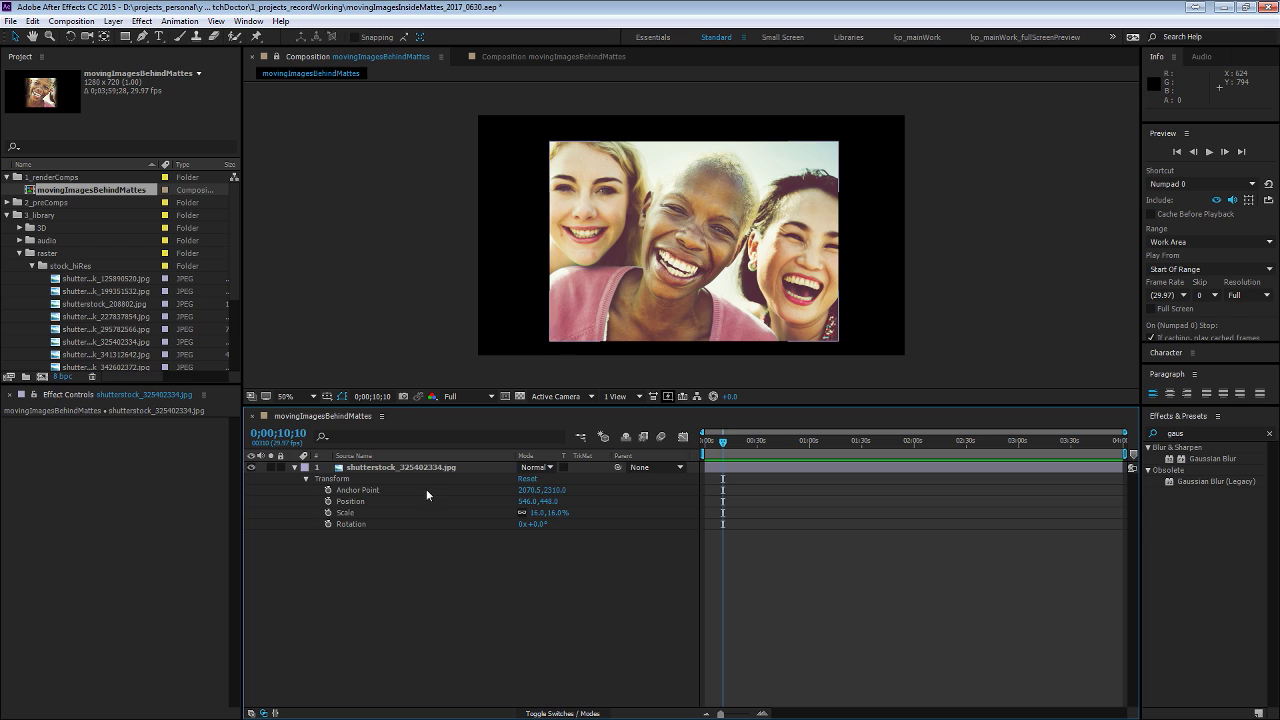
Draw a red-filled rectangle about 1014 by 608 px as a new shape layer over the photo and reveal its modified properties
click(126, 37)
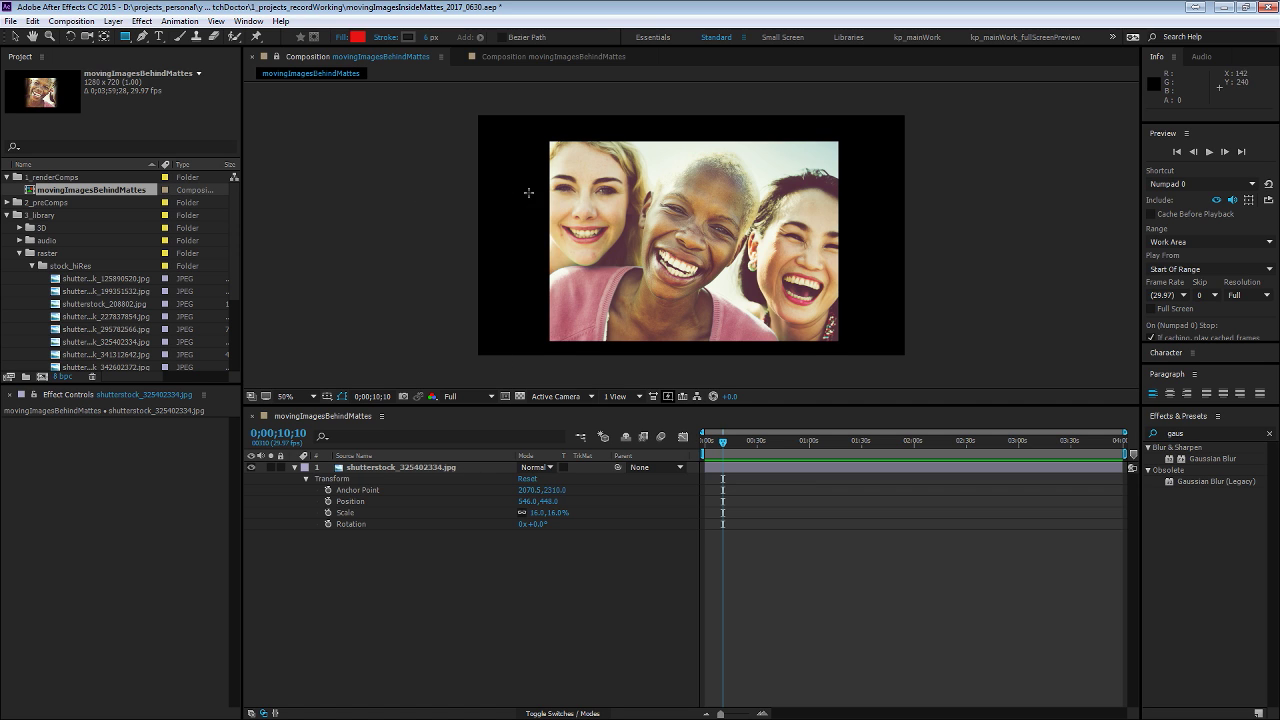
drag(530, 140, 868, 341)
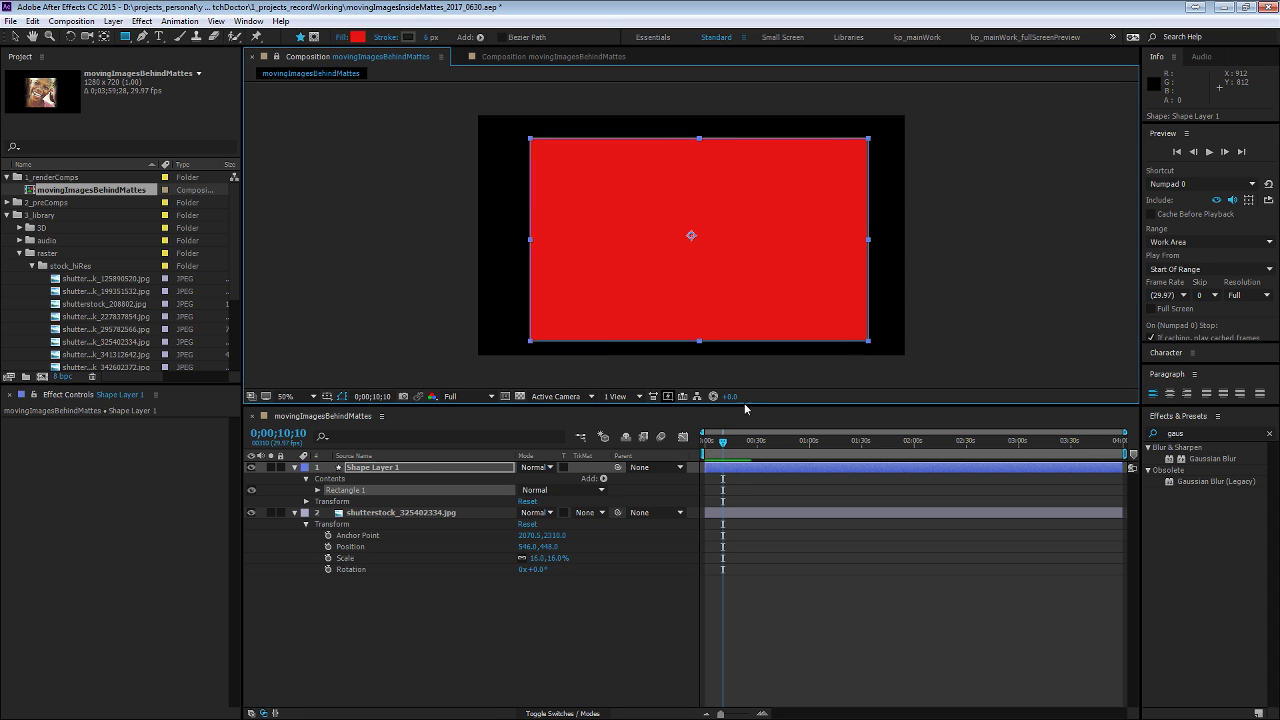
click(393, 468)
key(u)
key(u)
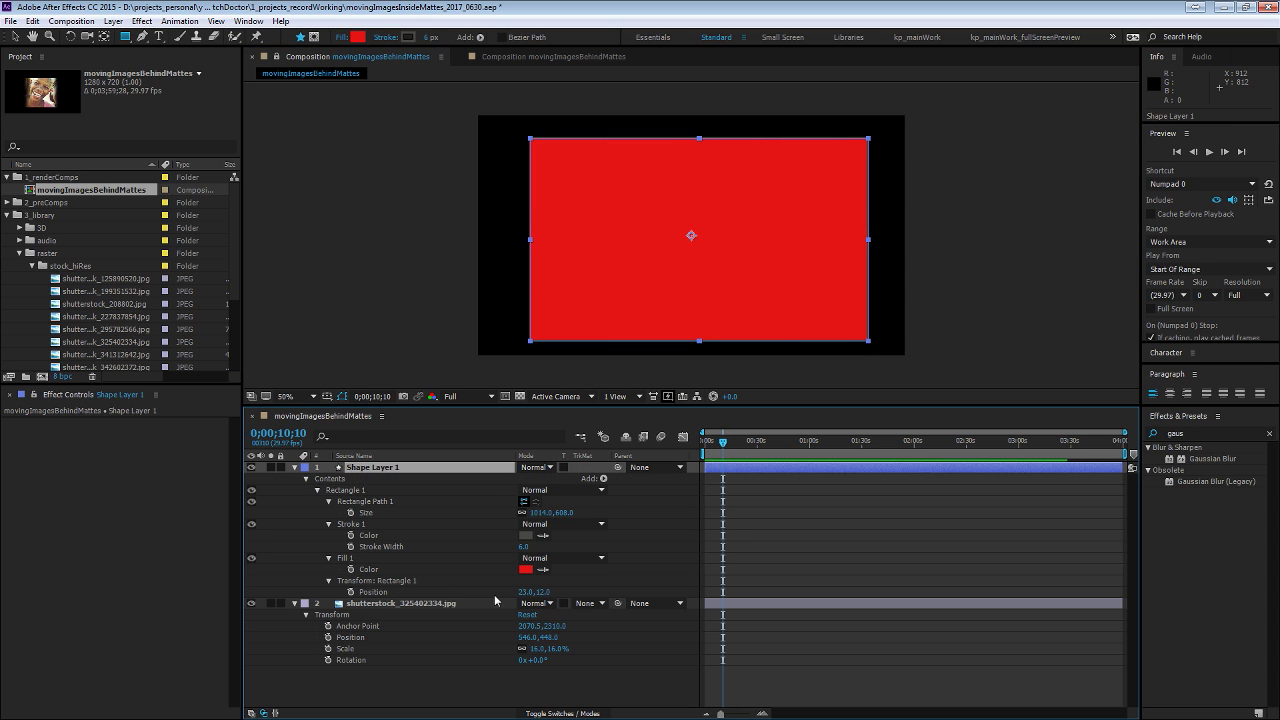
click(761, 525)
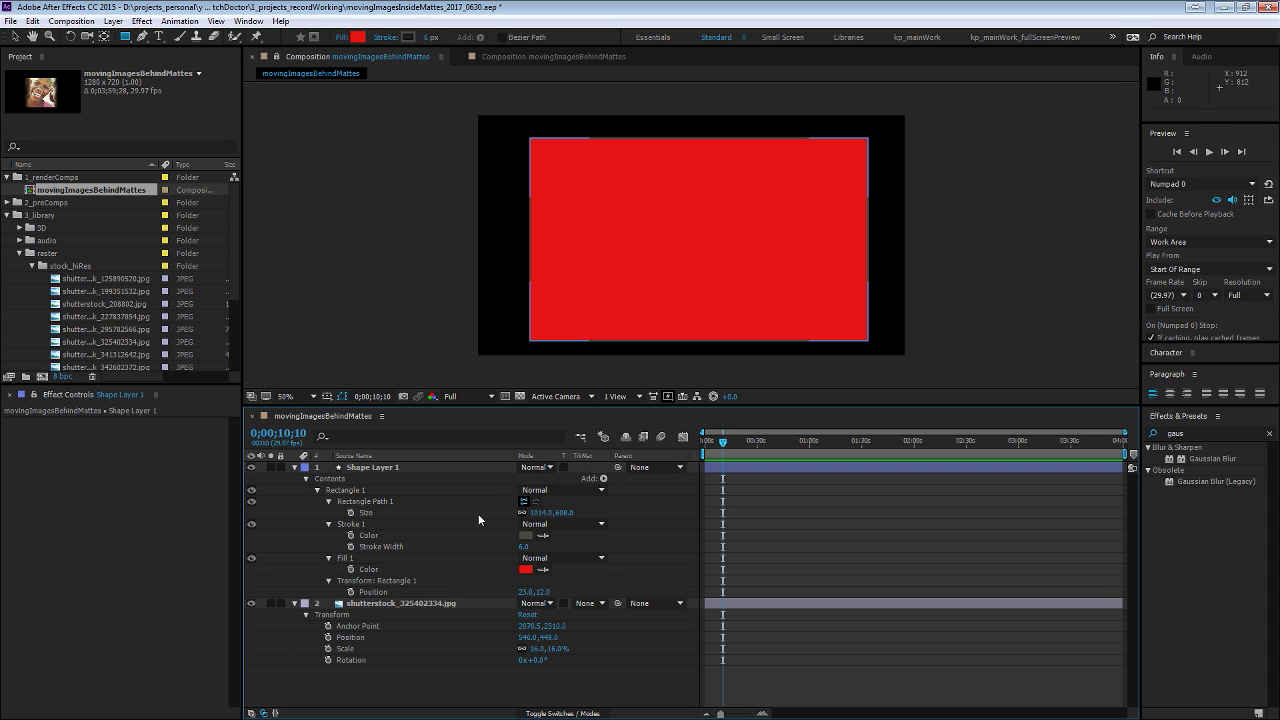
Unlink the rectangle's size proportions and reduce its width to about 751 px
click(538, 512)
click(649, 527)
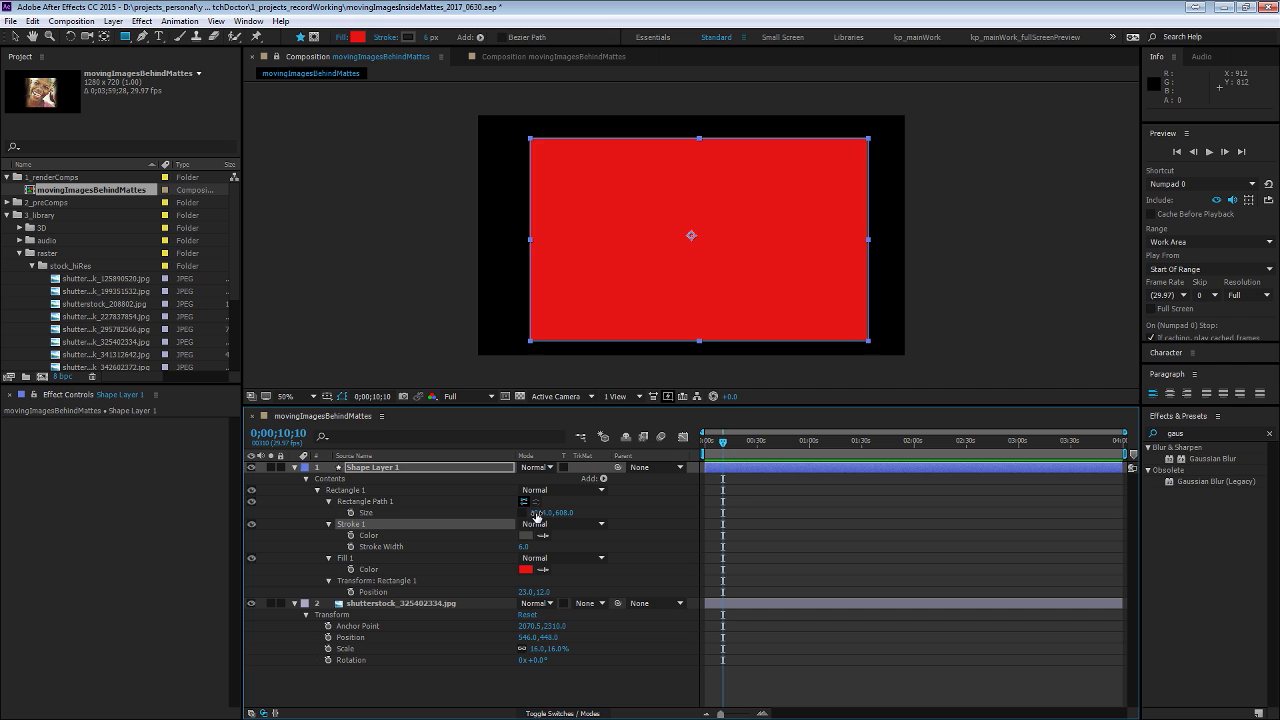
mouse_move(540, 514)
mouse_down()
mouse_move(5, 530)
mouse_move(416, 554)
mouse_up()
key(space)
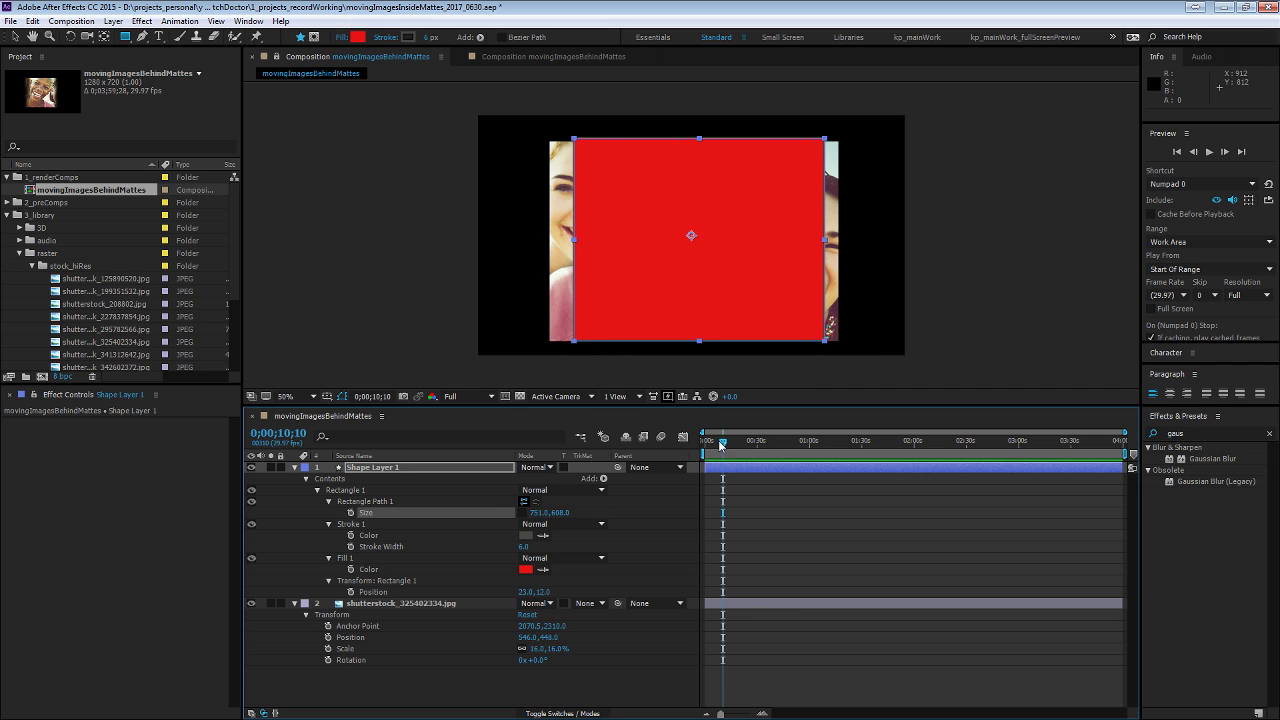
Set the photo layer's track matte to Alpha Matte "Shape Layer 1"
click(441, 601)
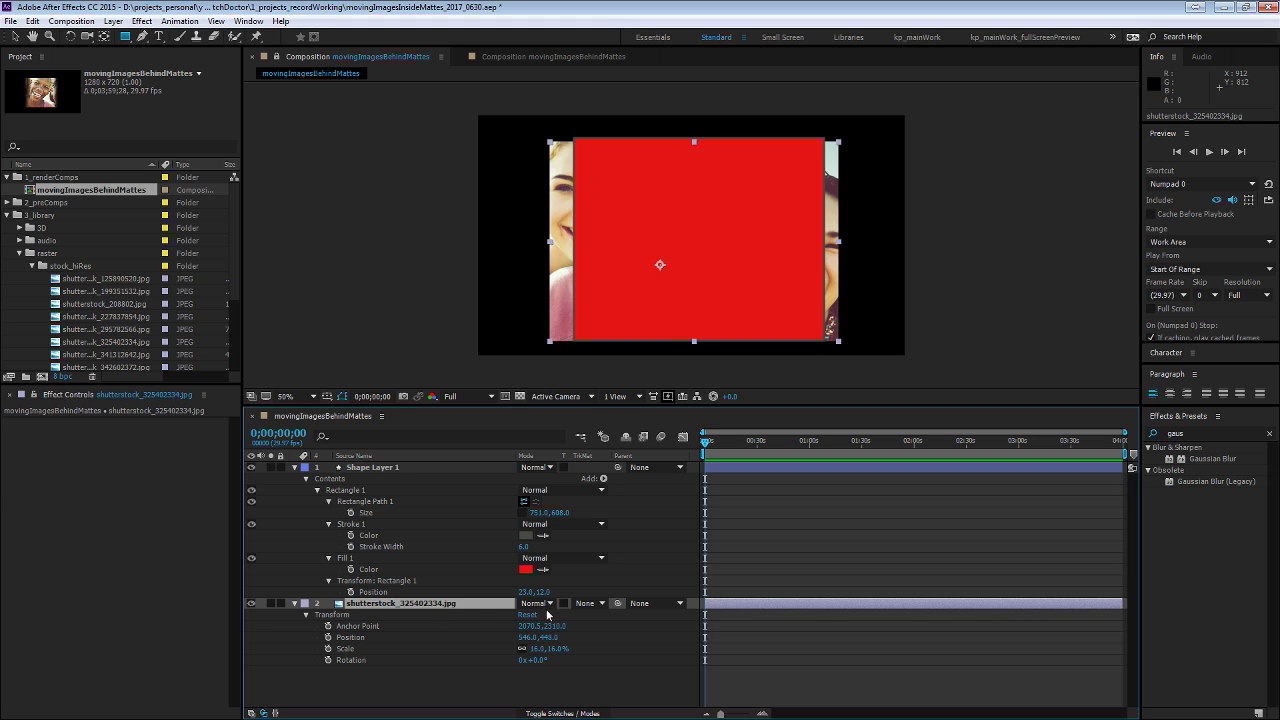
click(592, 604)
click(632, 636)
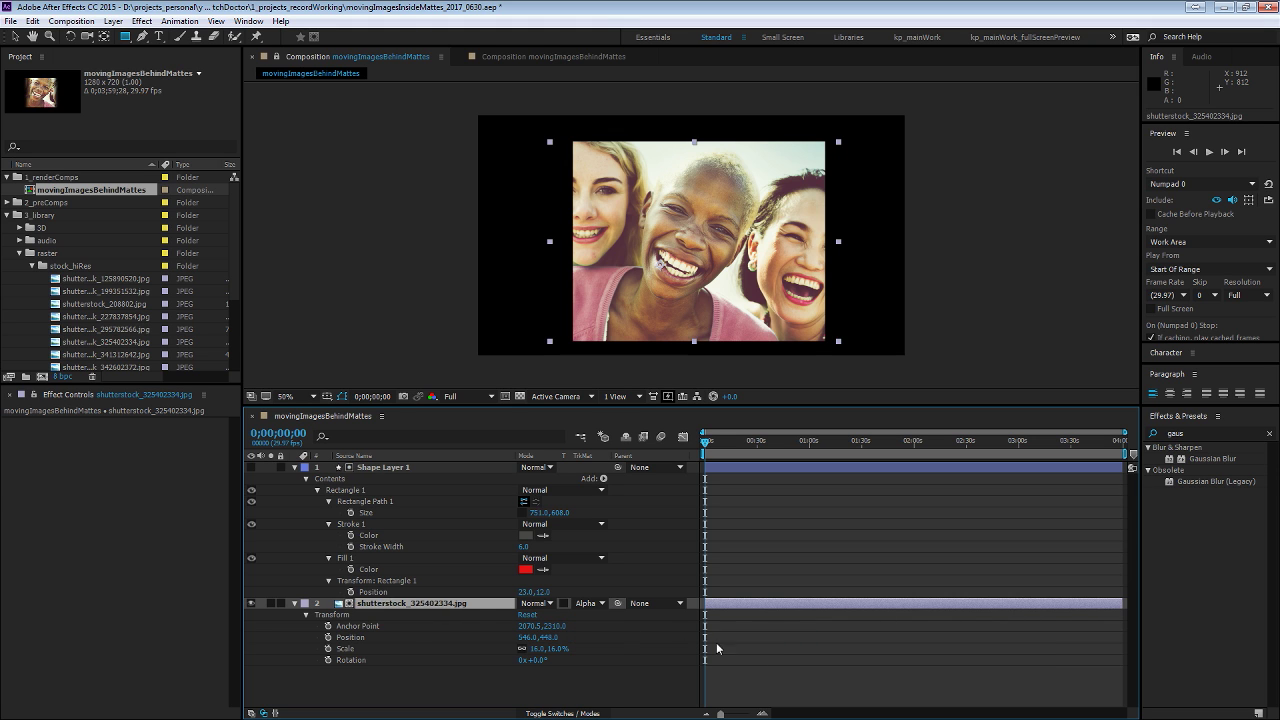
Try Alpha Inverted Matte "Shape Layer 1" on the photo layer and switch it back to Alpha Matte
click(410, 468)
click(592, 605)
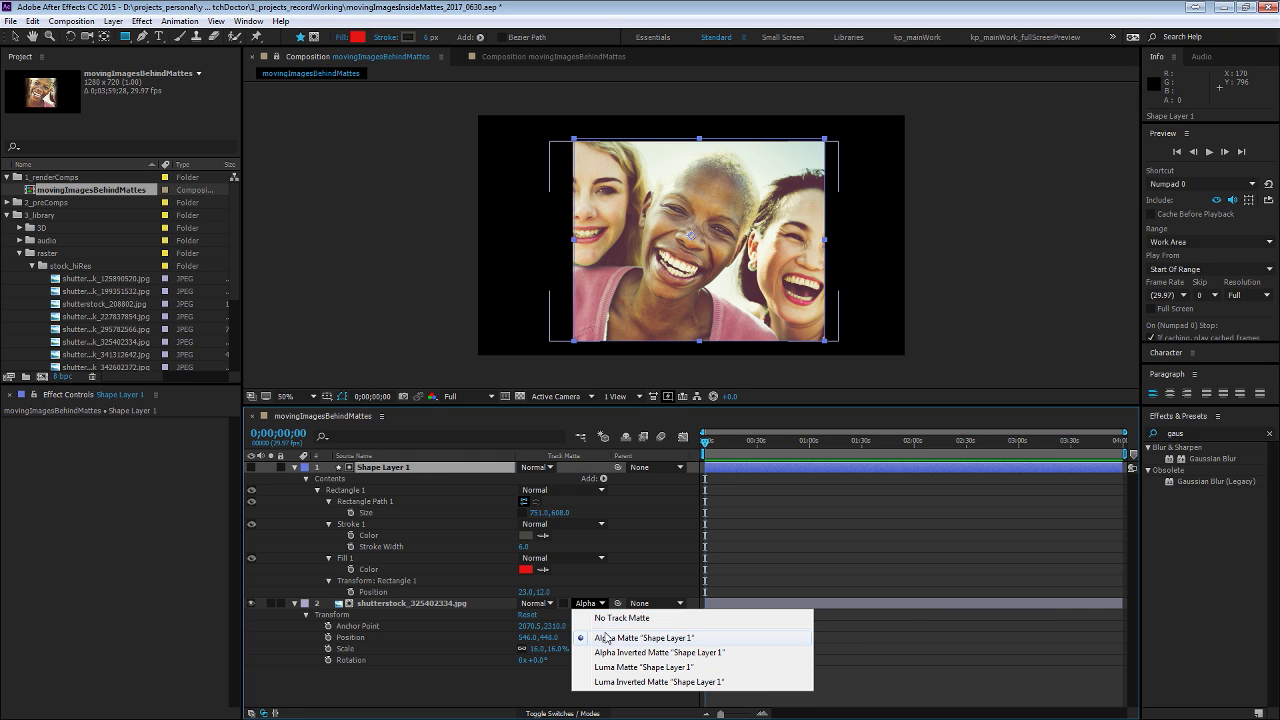
click(650, 648)
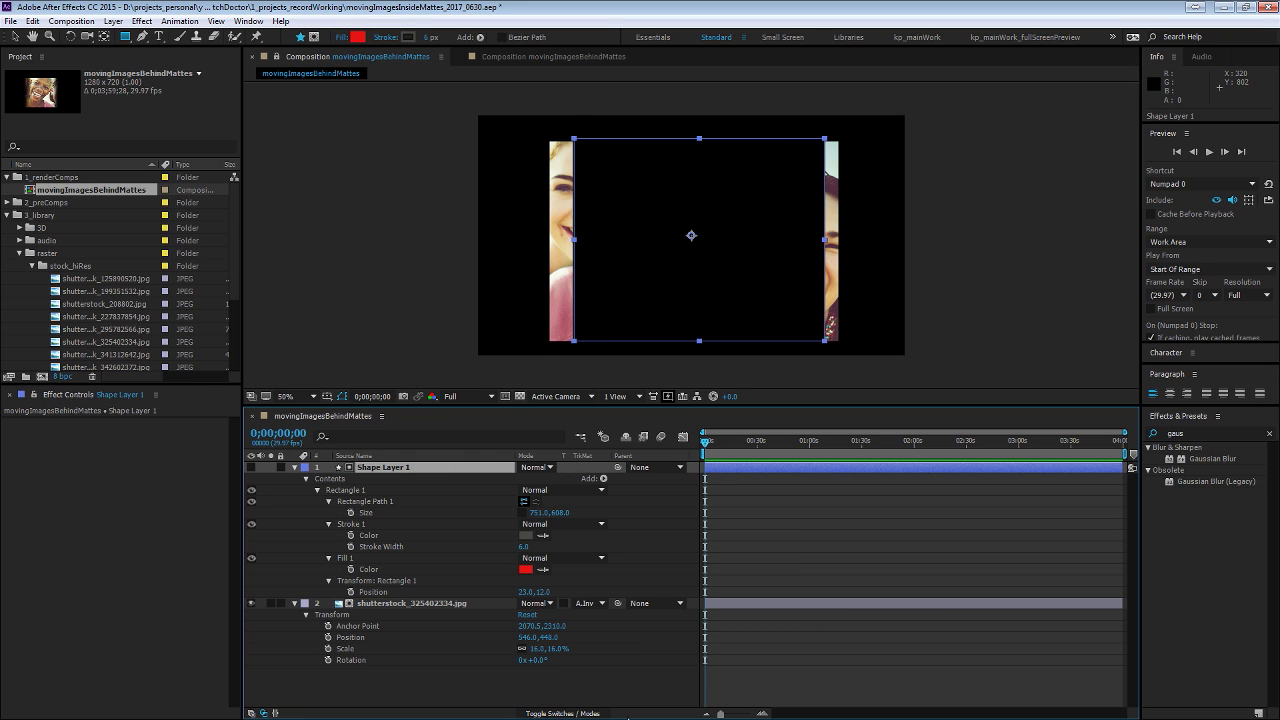
click(590, 603)
click(617, 634)
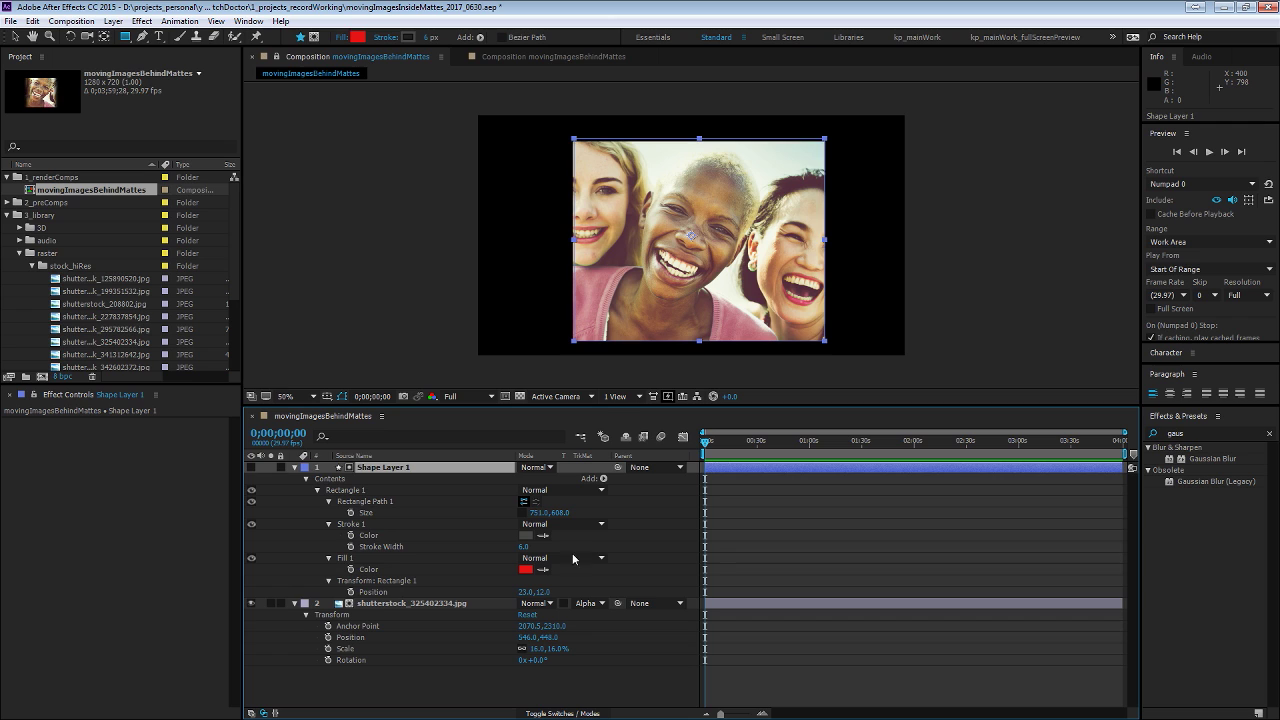
Enable keyframing for the photo layer's Scale and Rotation at 0;00;00;00, leaving Position without keyframes
click(690, 633)
click(375, 593)
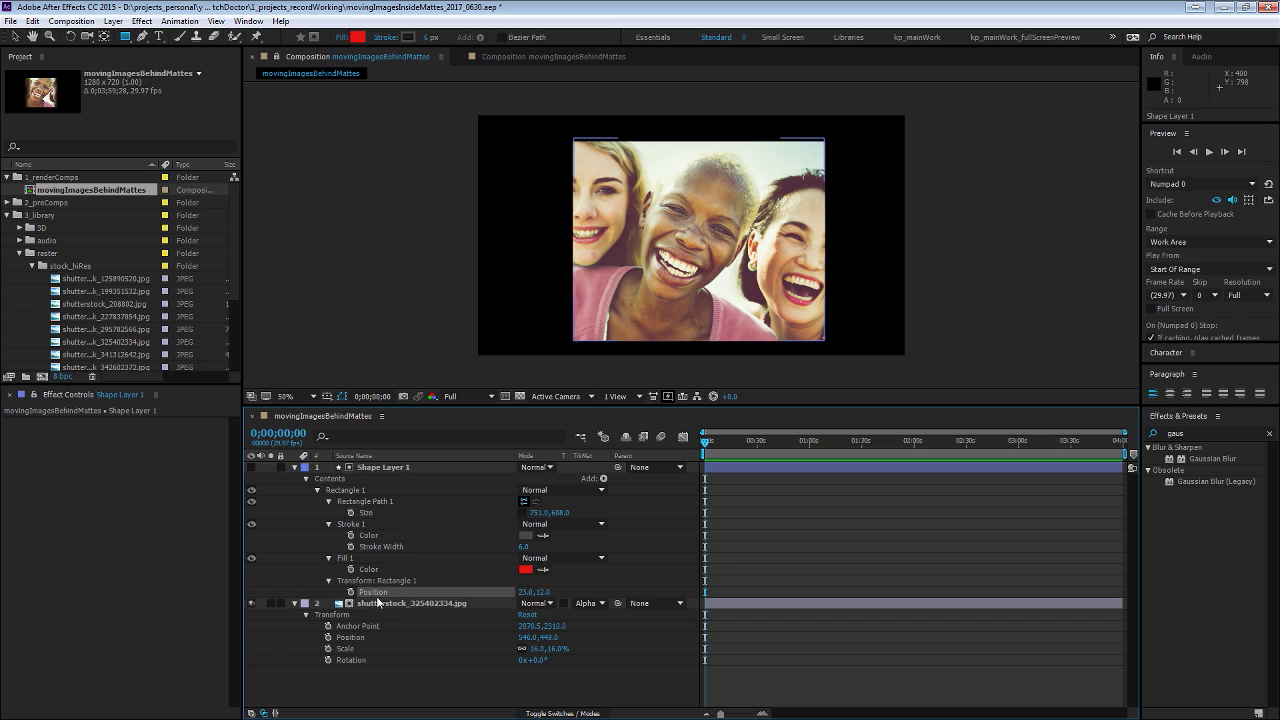
click(328, 637)
click(328, 637)
drag(328, 648, 329, 661)
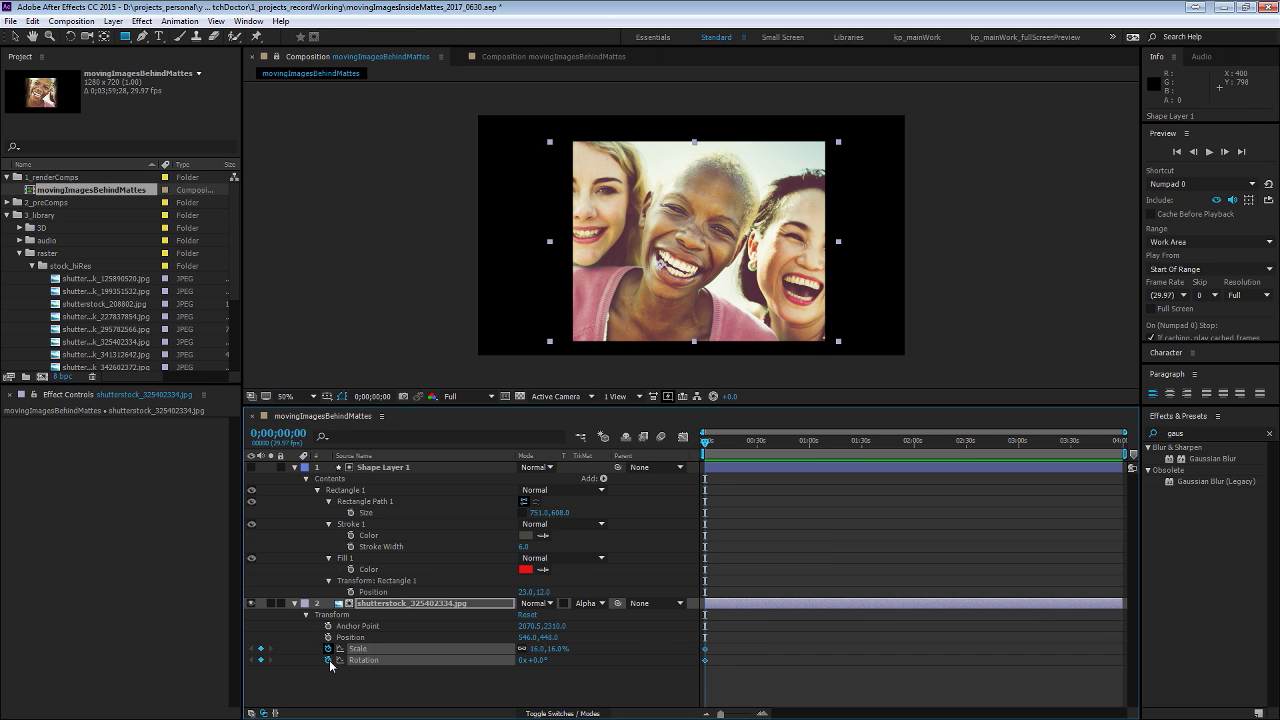
At 0;00;09;17, keyframe the photo layer's rotation at about -8.9° and its scale at about 24.5%
drag(714, 442, 721, 442)
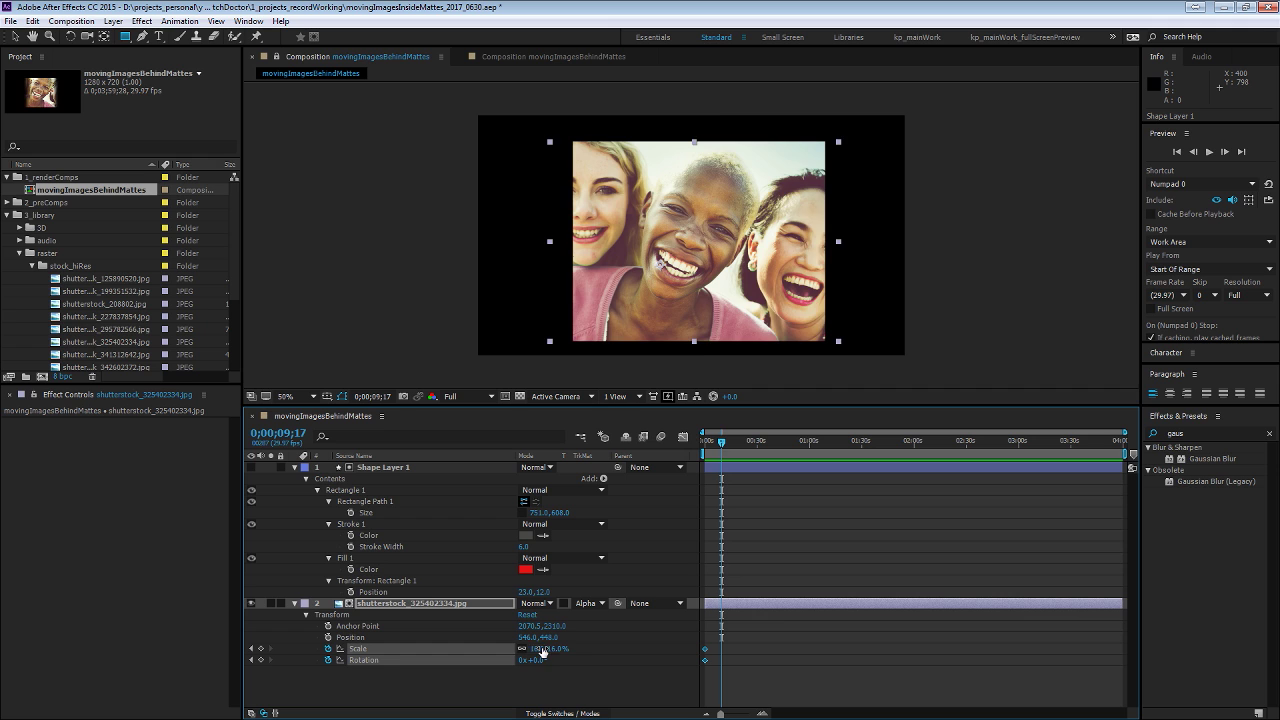
drag(543, 649, 457, 648)
drag(538, 649, 559, 643)
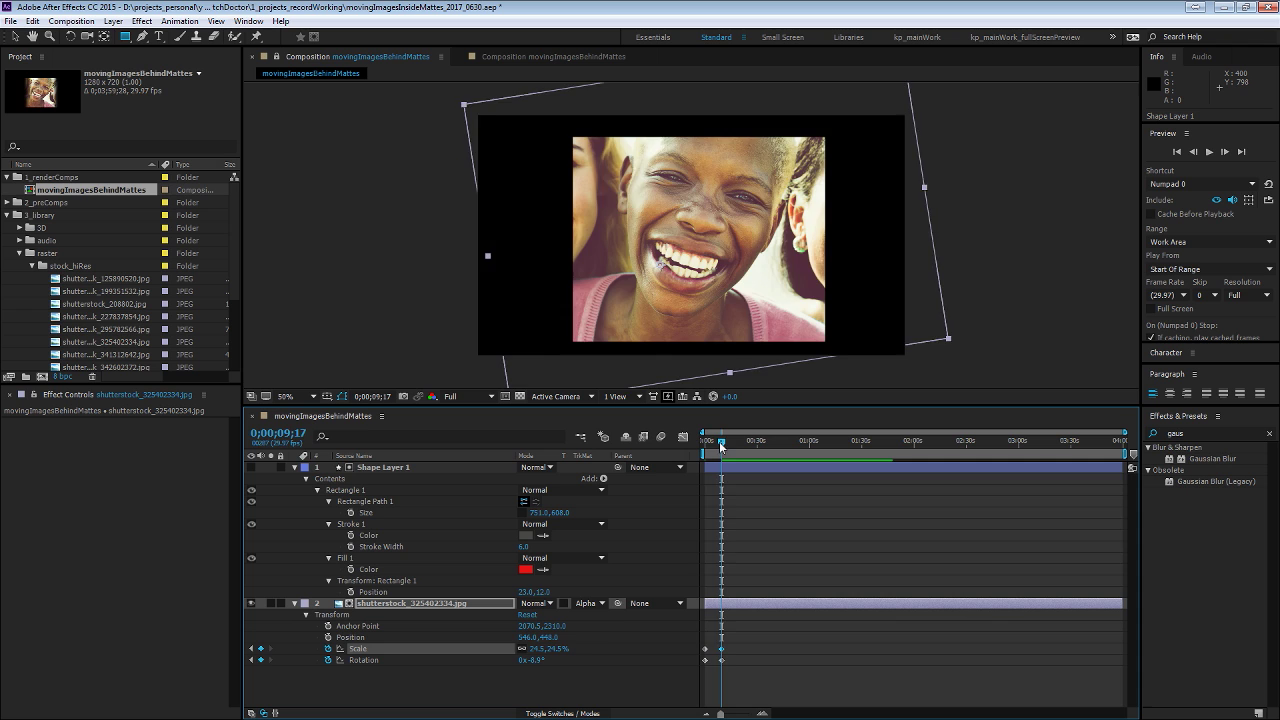
Keyframe the rectangle's size so its width grows from 0 at 0;00;00;00 to 751 at 0;00;04;29
drag(720, 447, 704, 441)
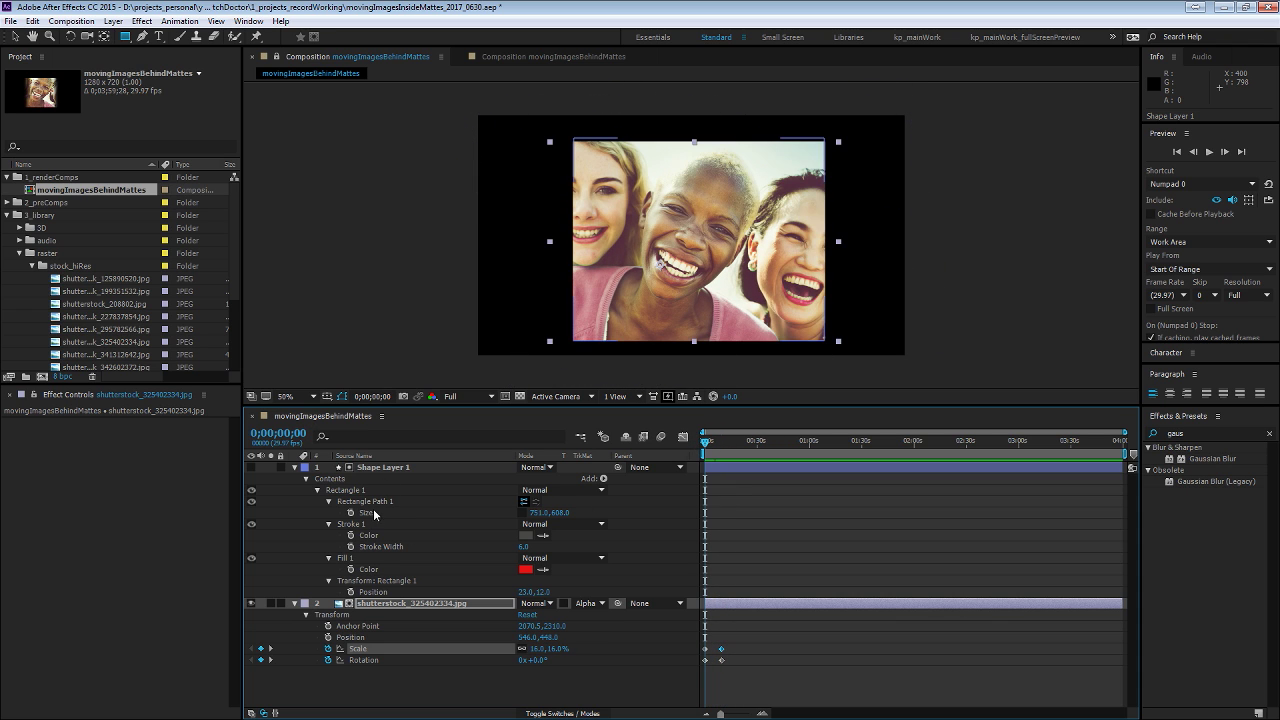
click(351, 513)
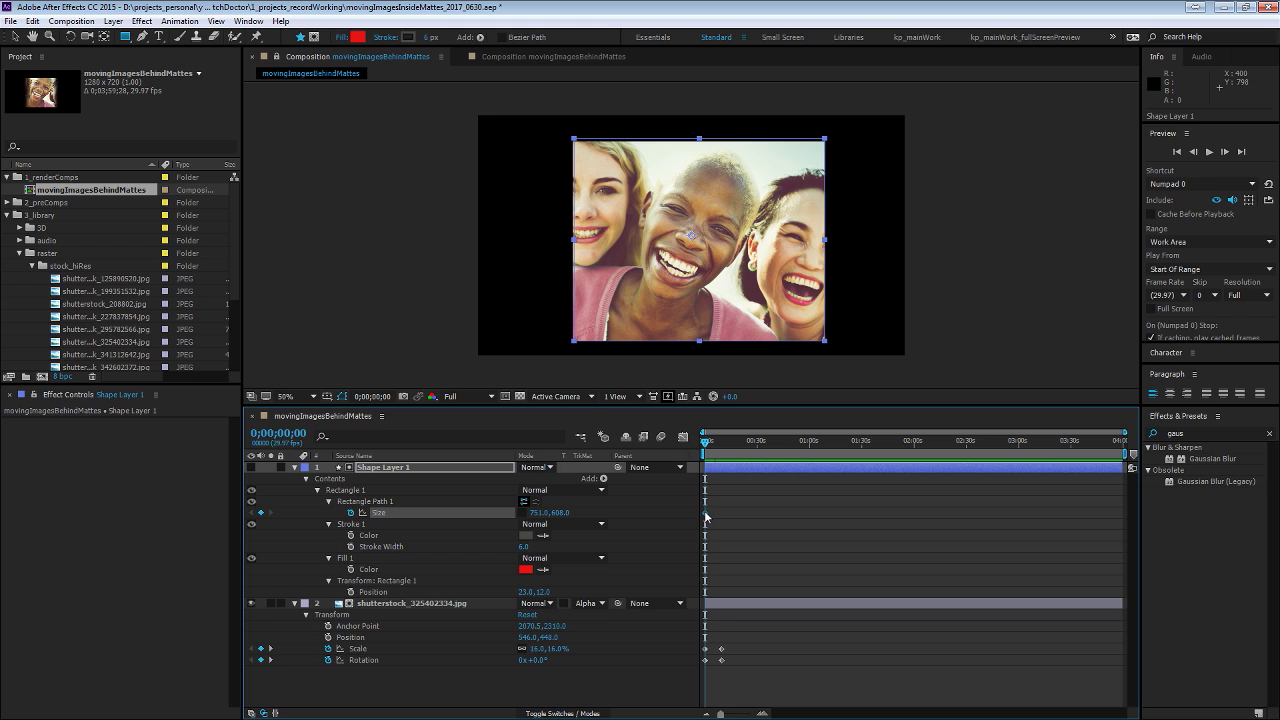
click(541, 512)
text(0)
key(Return)
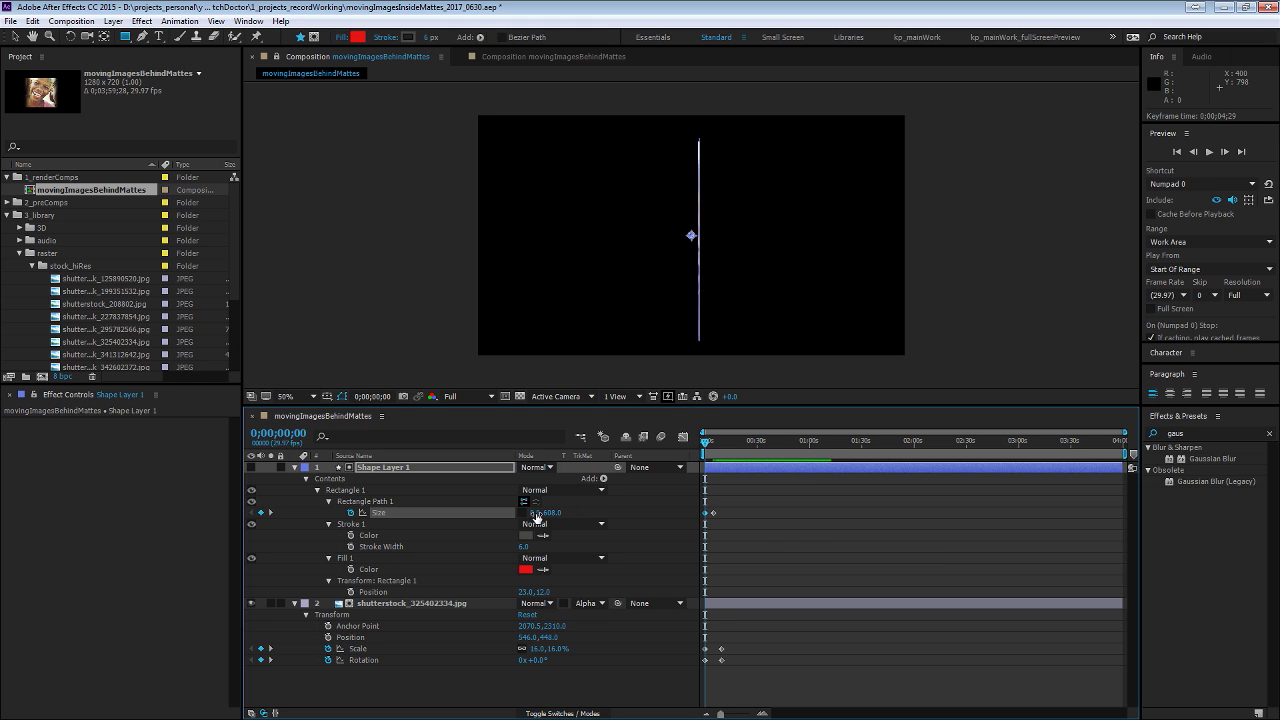
click(762, 527)
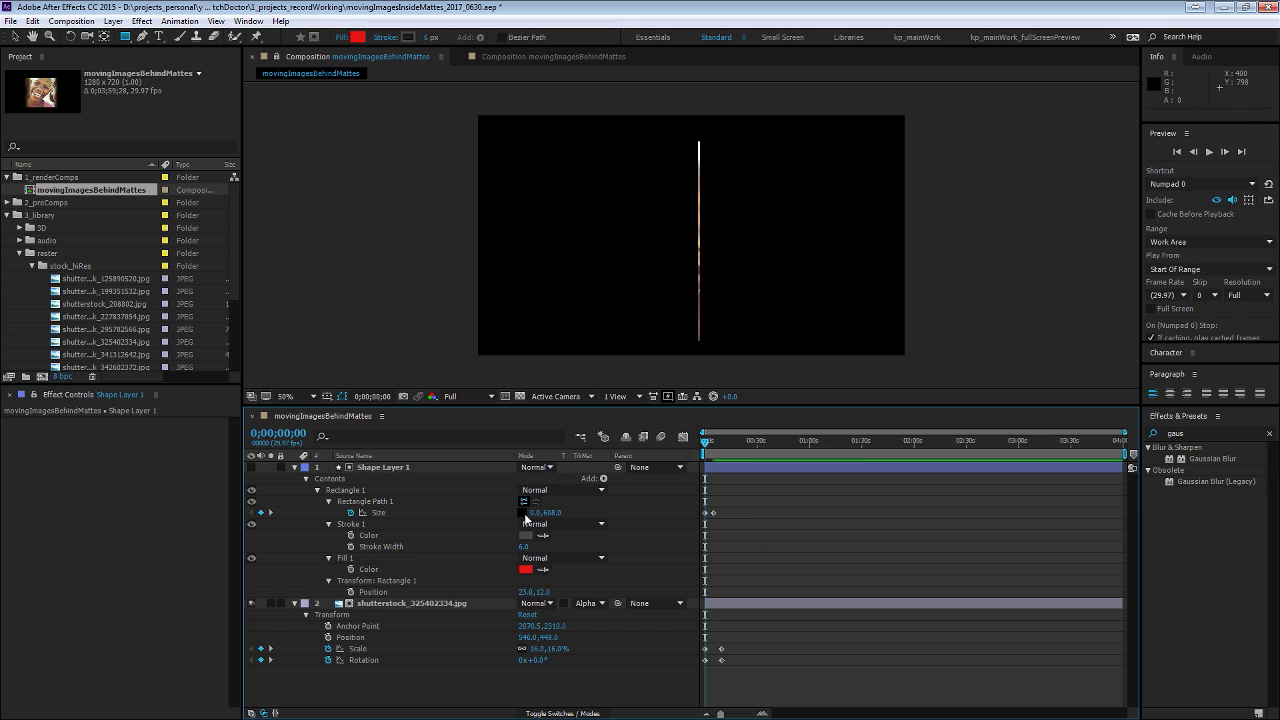
Preview the opening matte and the moving photo from the start up to 0;00;10;10
click(436, 582)
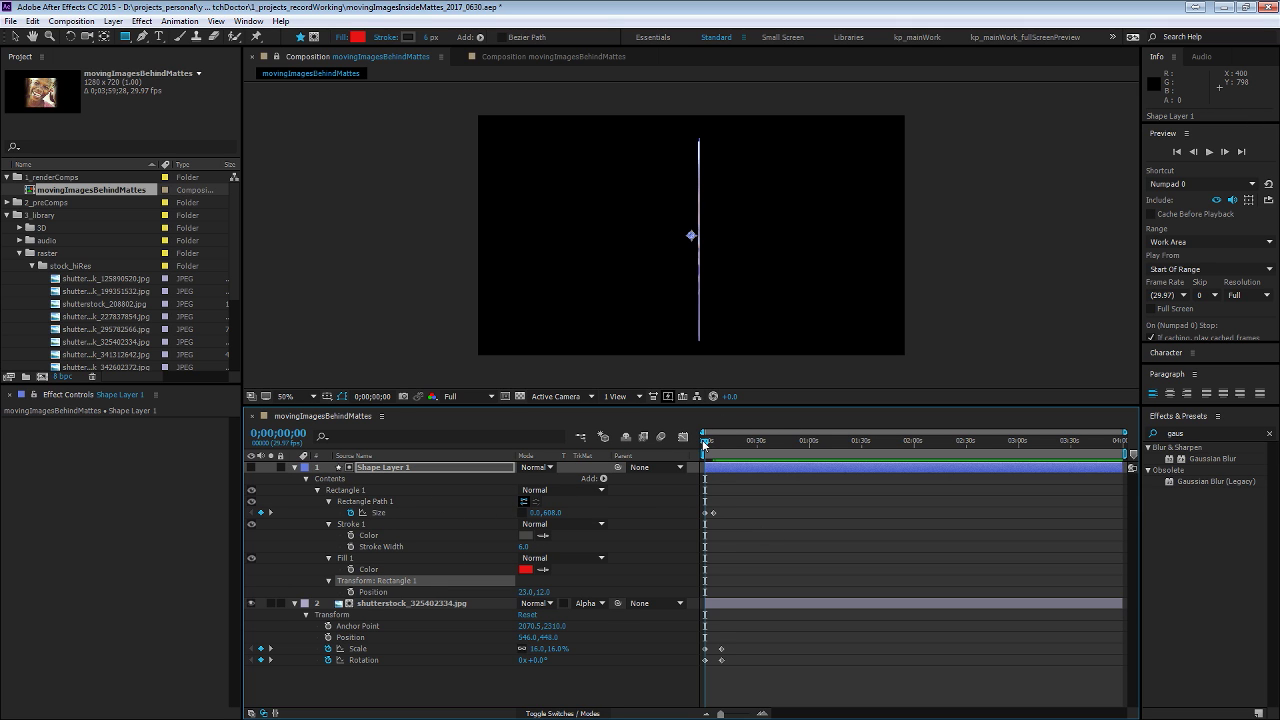
drag(704, 444, 723, 443)
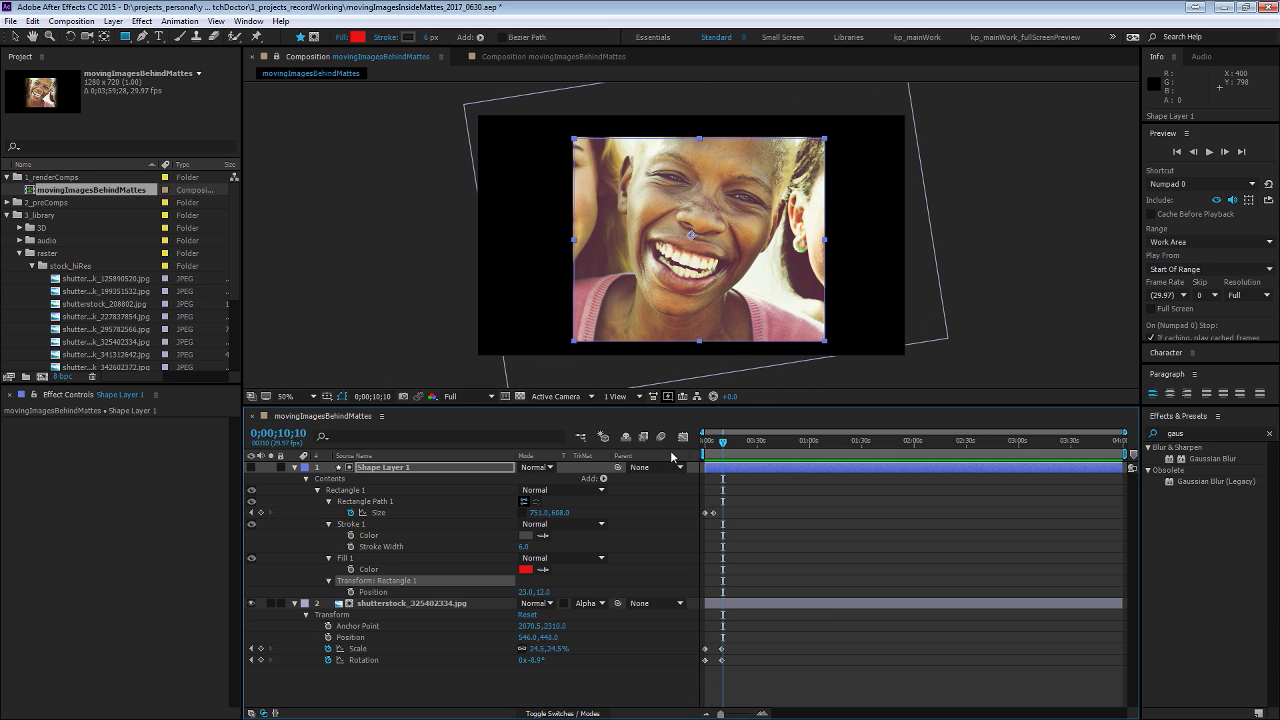
click(260, 512)
key(ctrl+z)
click(750, 573)
Replace the photo layer's source with shutterstock_341312642.jpg while keeping its animation, viewing the composition at 0;00;05;11
click(454, 602)
scroll(85, 297, down, 2)
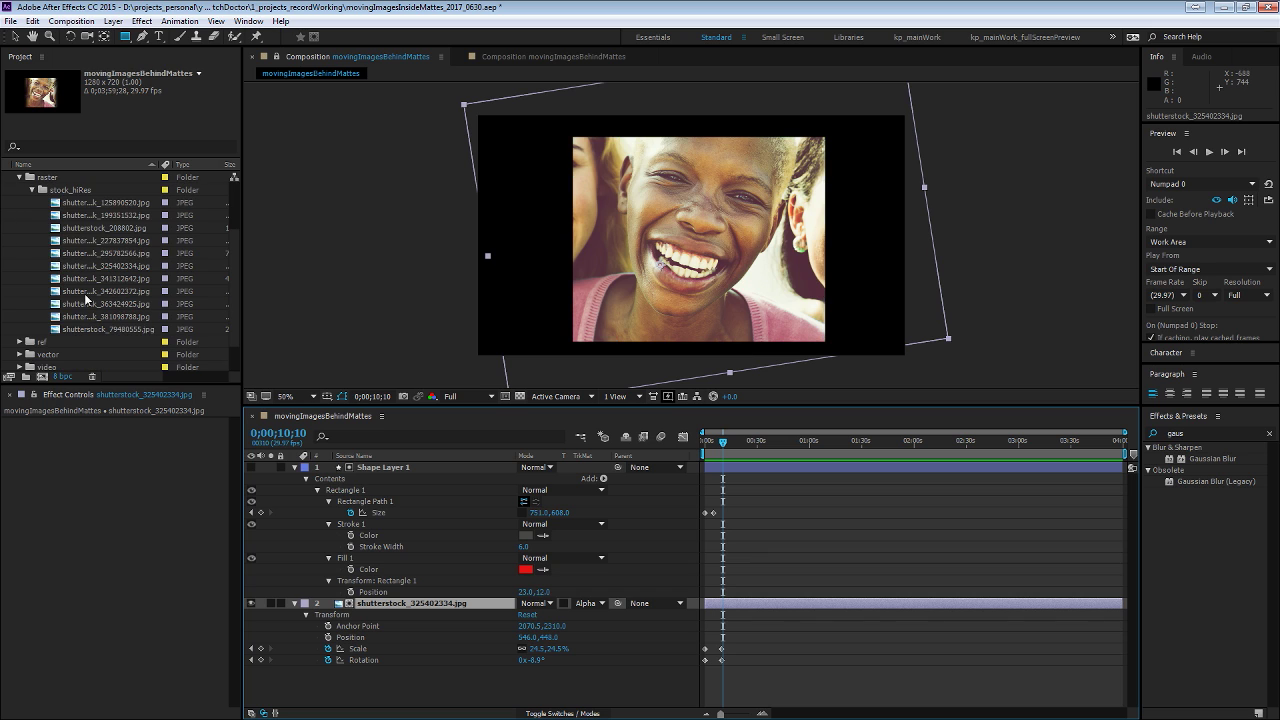
click(96, 278)
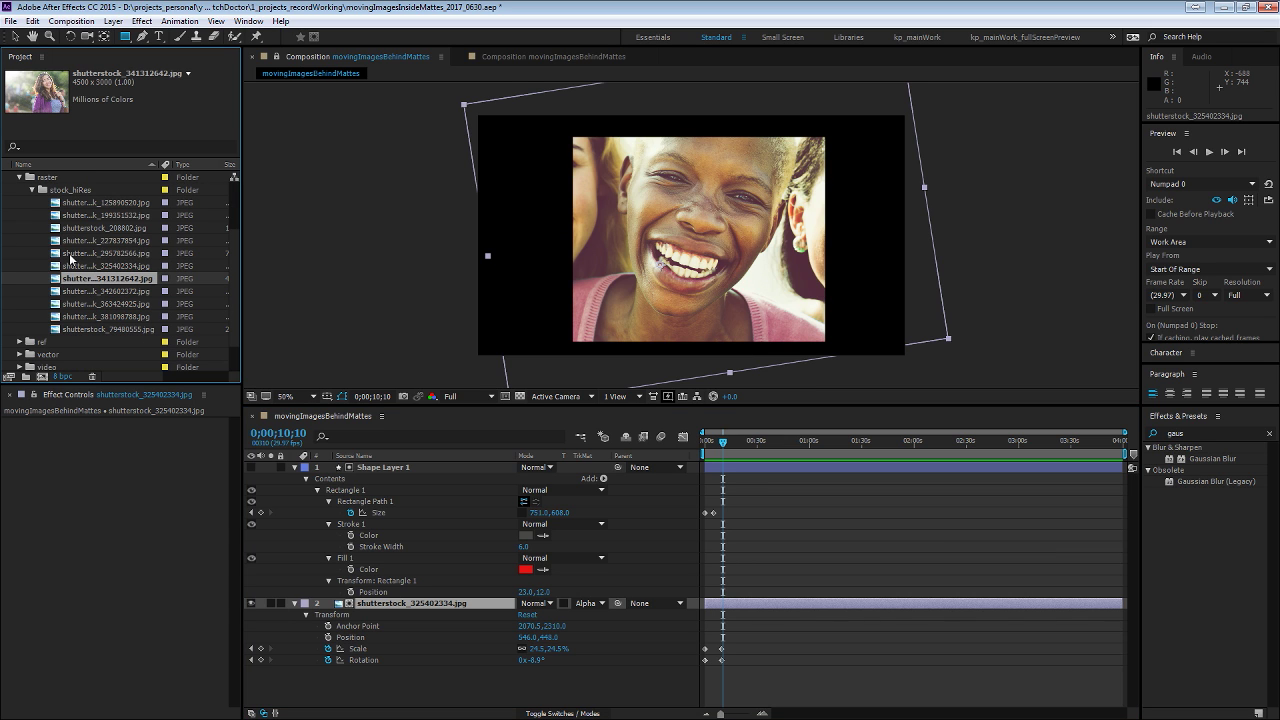
drag(729, 441, 714, 443)
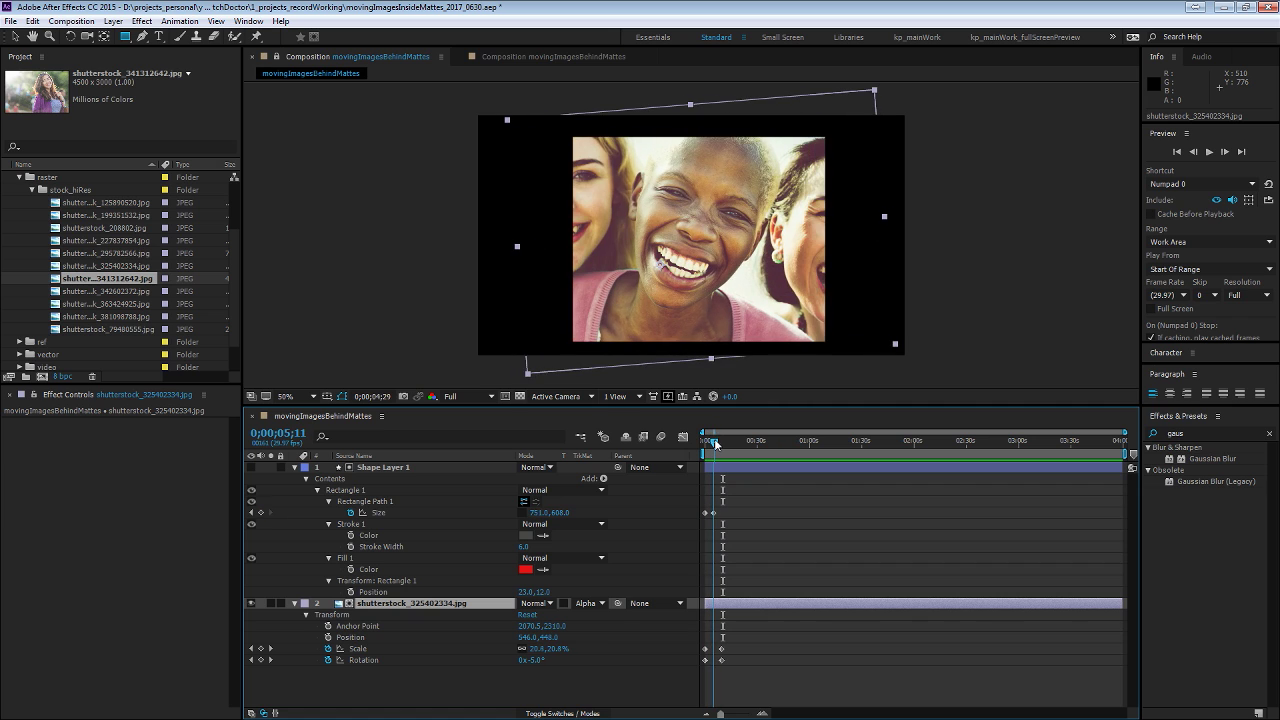
click(110, 268)
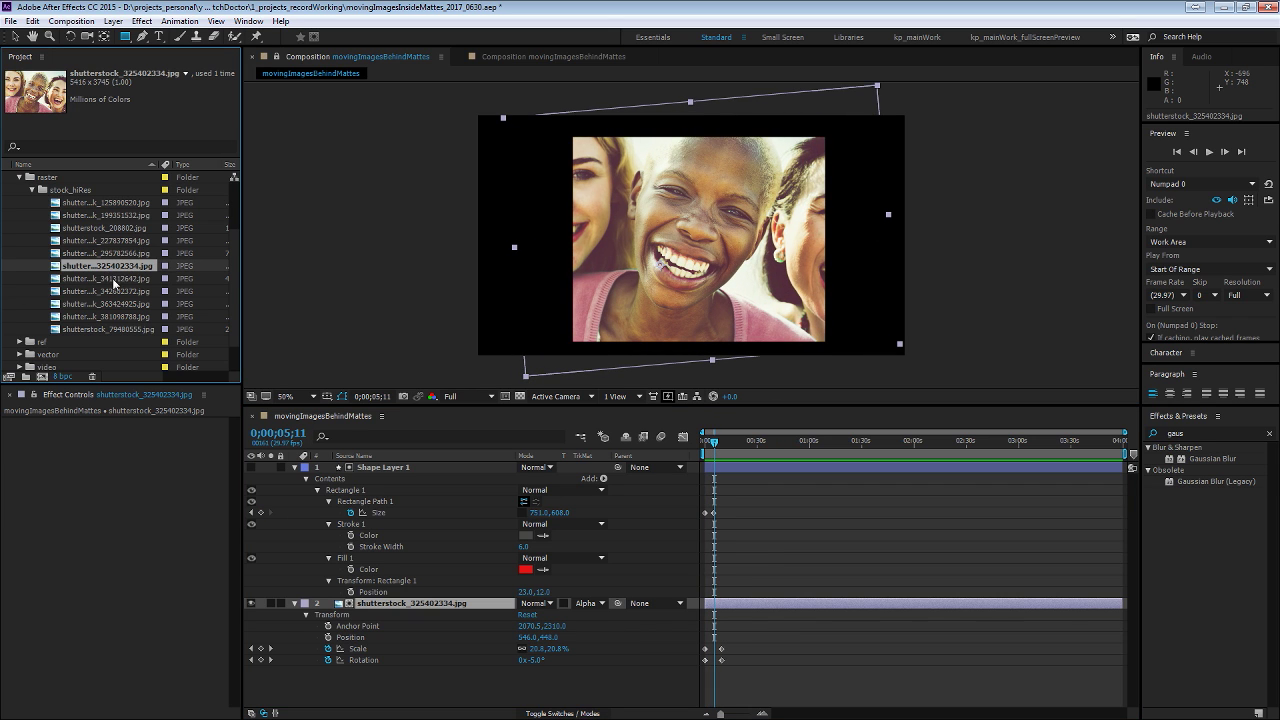
click(110, 278)
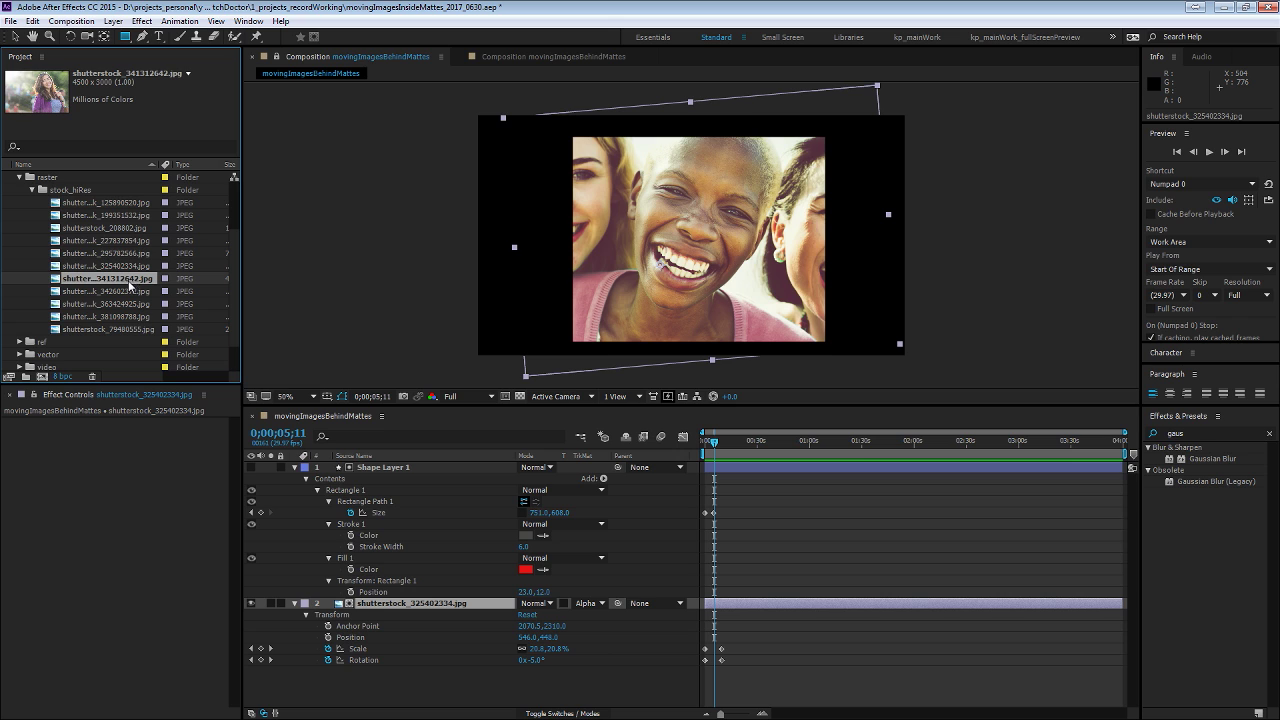
key(ctrl+alt+slash)
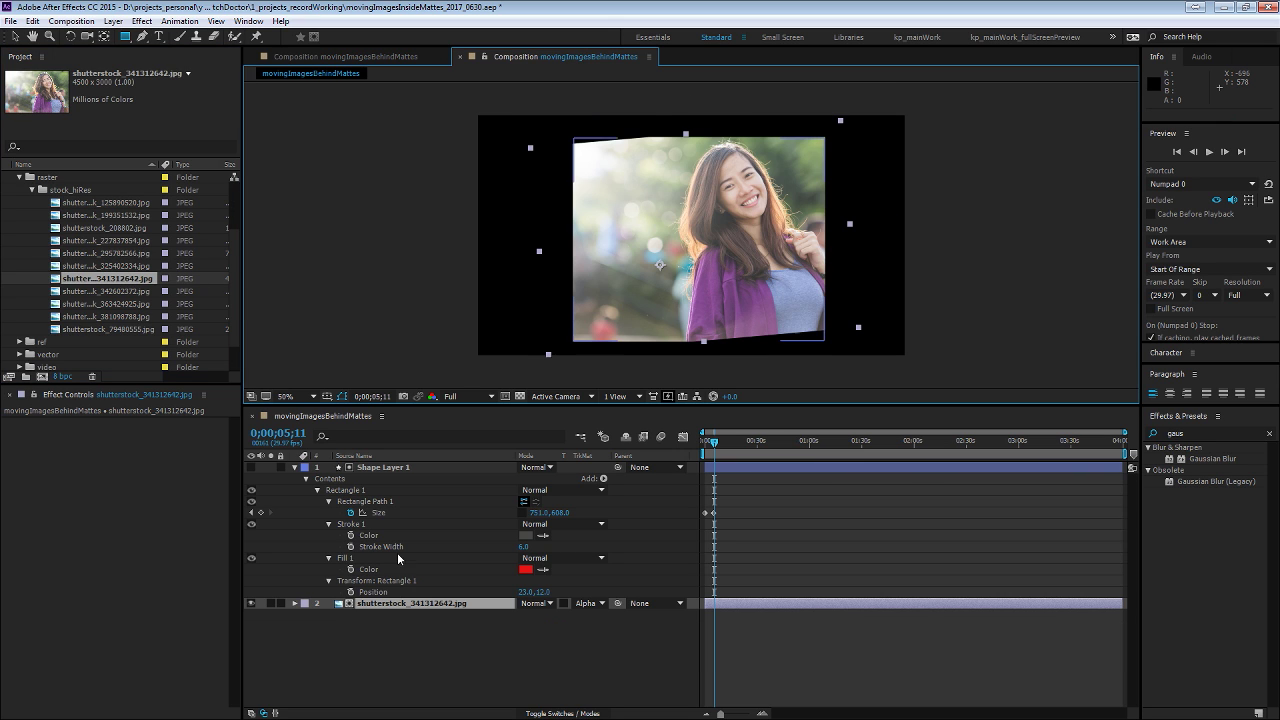
Replace the photo layer's source with shutterstock_363424925.jpg, preserving its keyframes and track matte
click(95, 304)
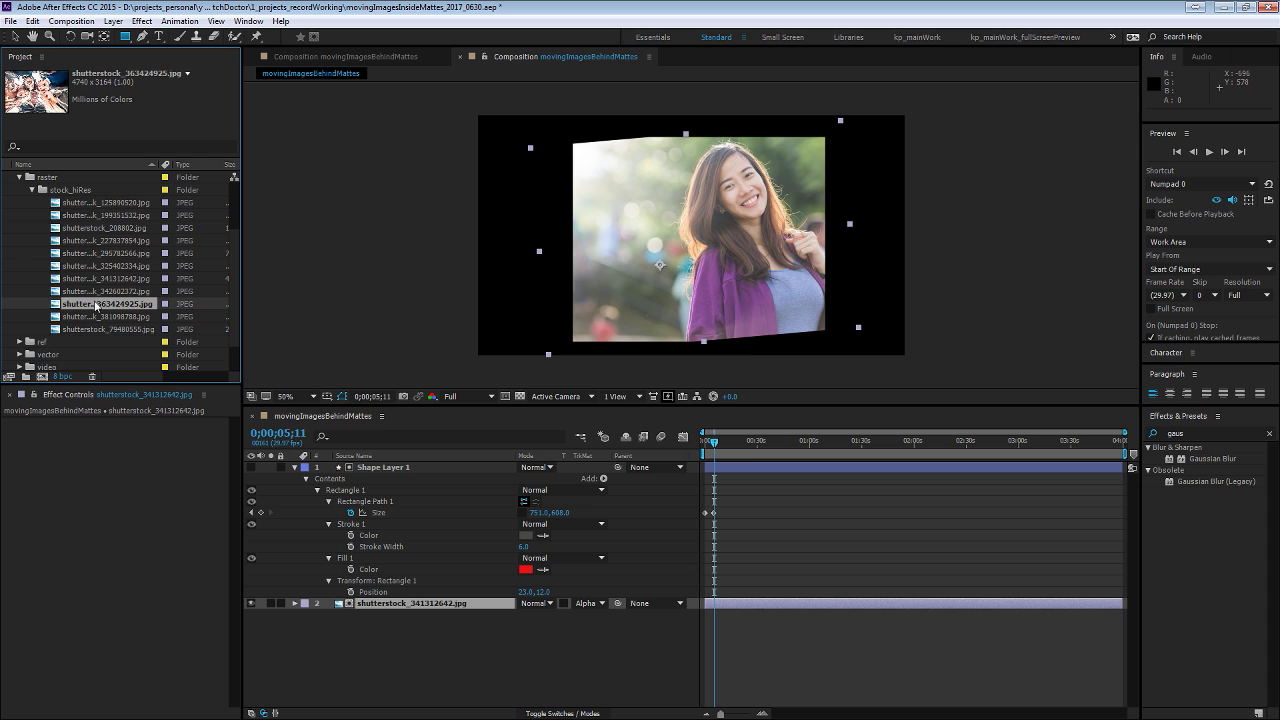
drag(95, 304, 393, 604)
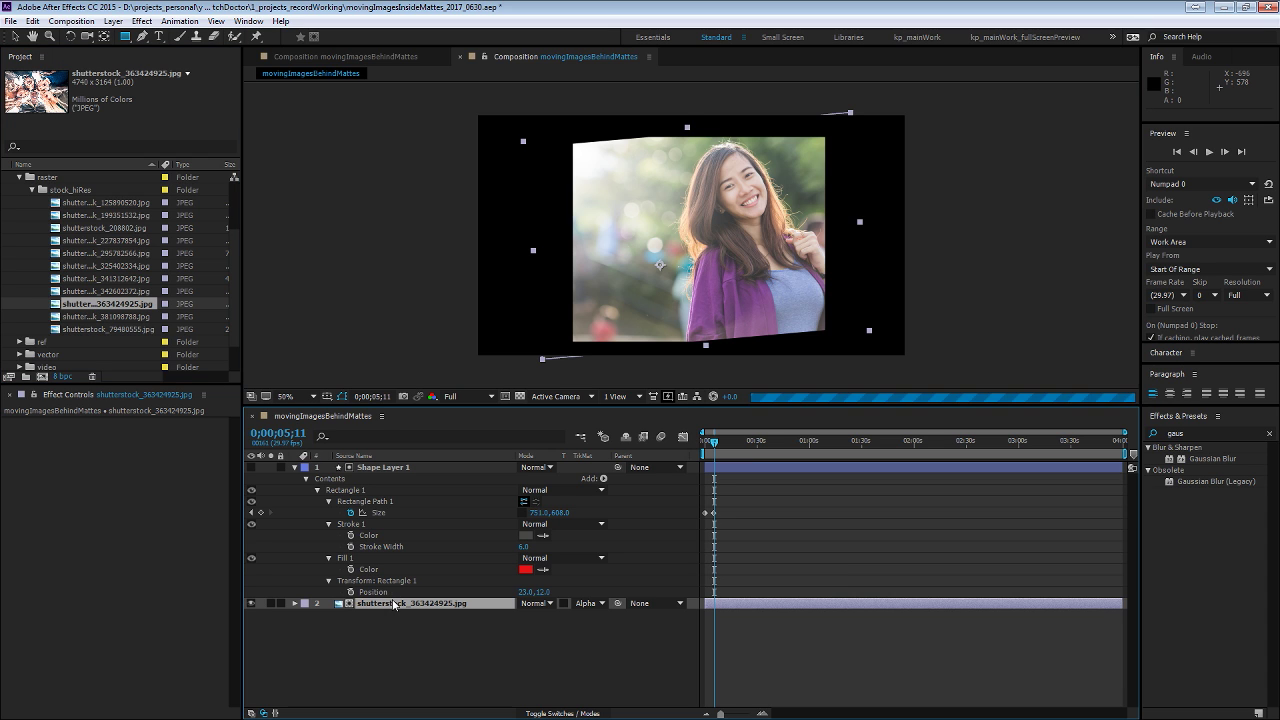
click(783, 656)
click(454, 606)
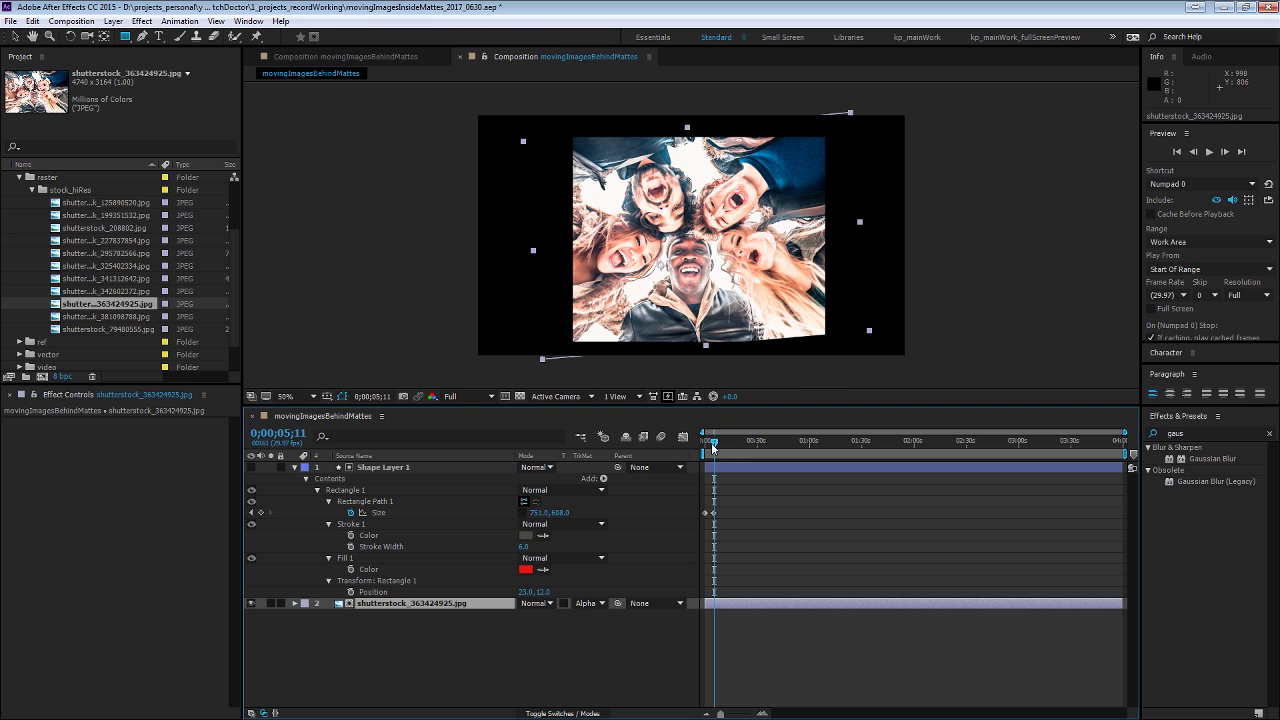
Scrub from 0;00;05;11 to 0;00;15;09 to check the replacement photo's motion behind the matte, and select the photo layer
drag(712, 448, 731, 453)
click(748, 628)
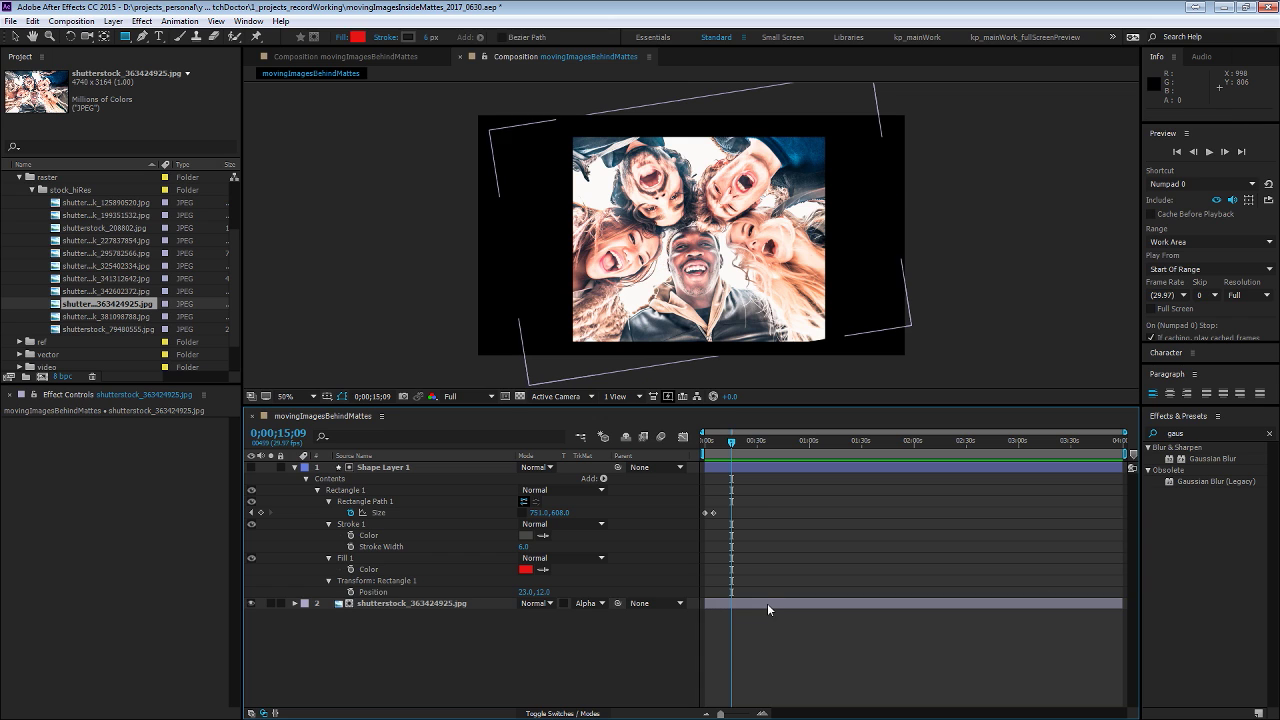
click(768, 605)
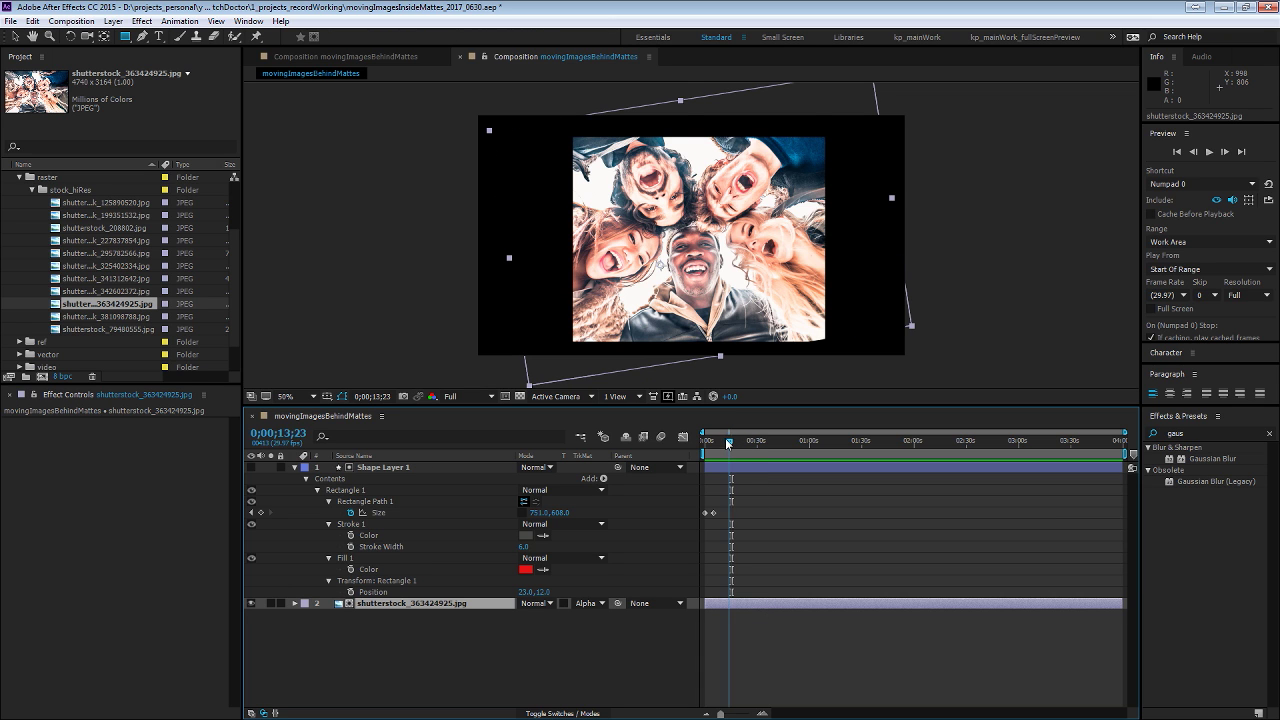